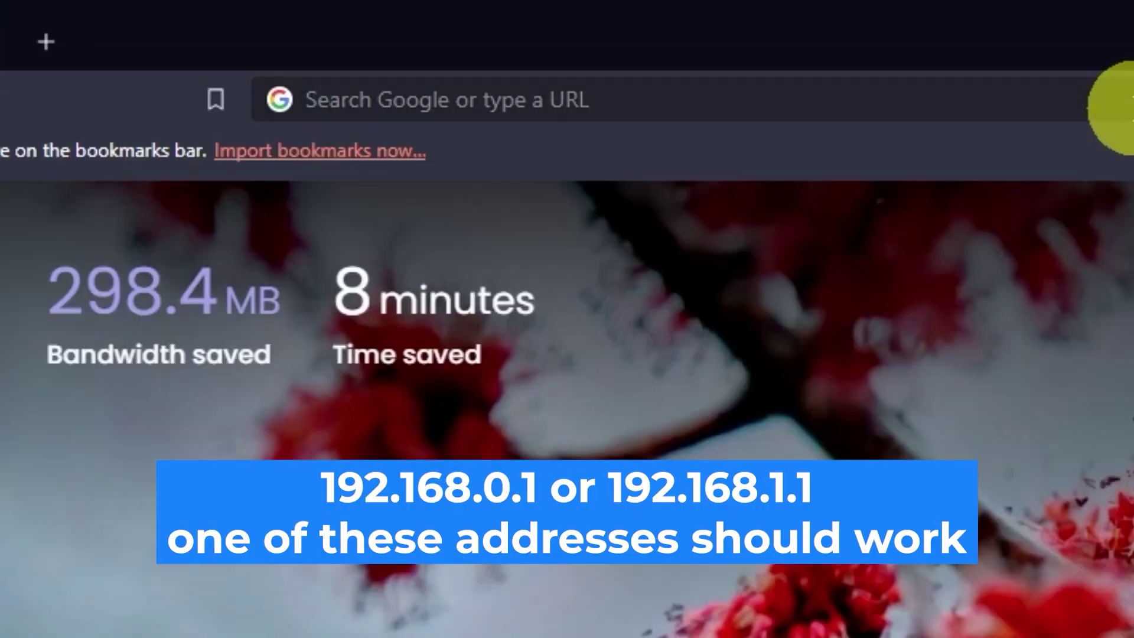
Step: Load the router login page at 192.168.0.1 and enter the default administrator username
{"action": "left_click", "coordinate": [566, 39]}
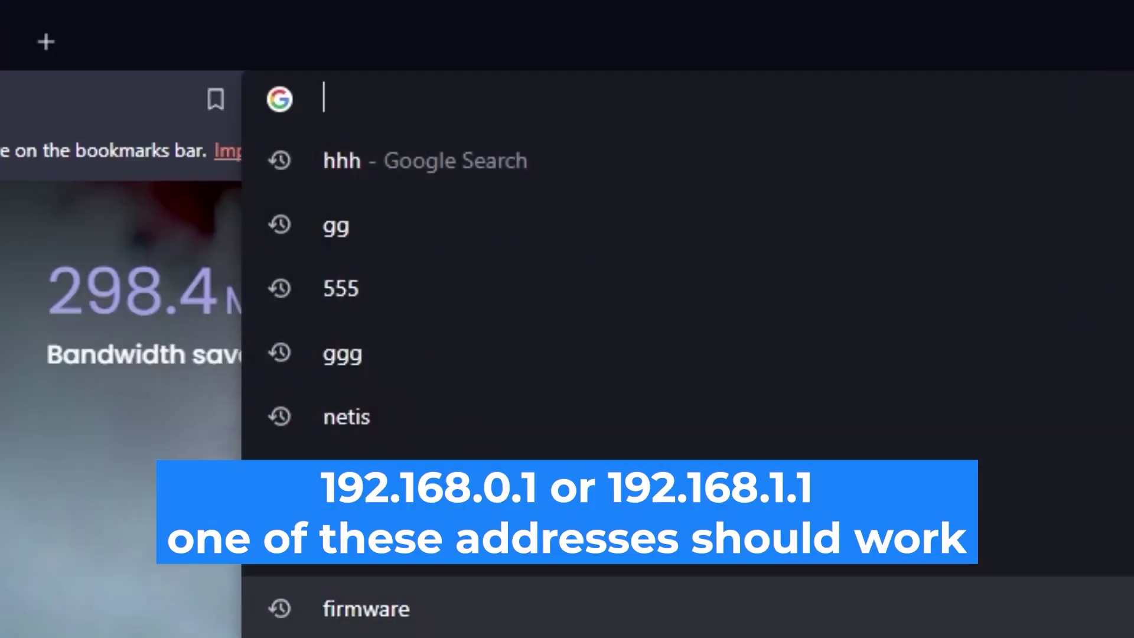
{"action": "type", "text": "192.168.0"}
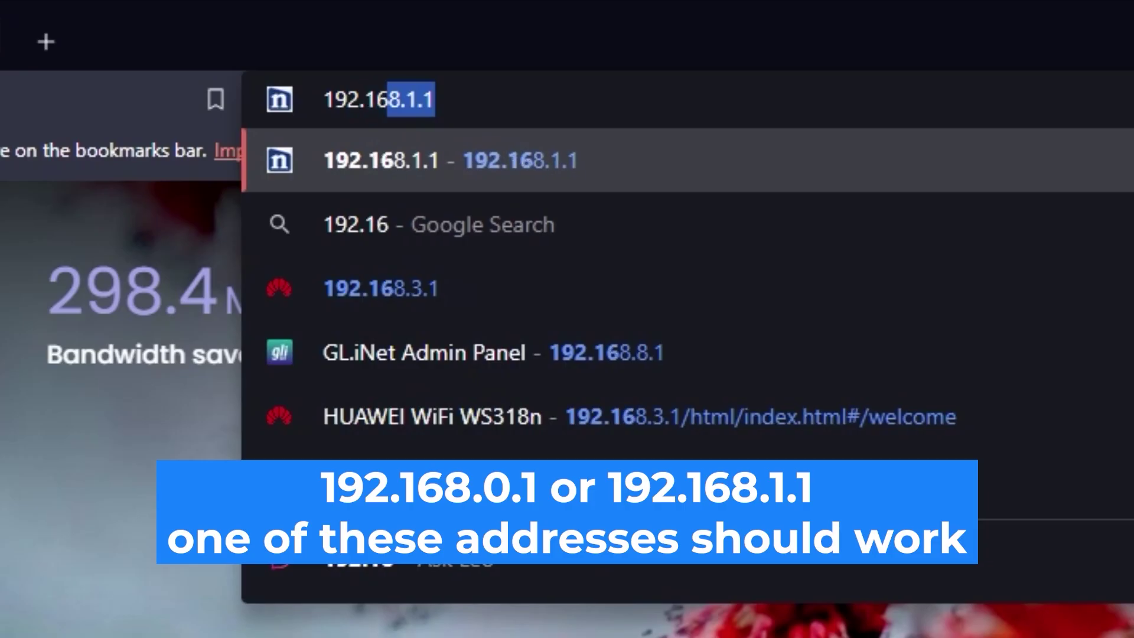
{"action": "type", "text": ".1"}
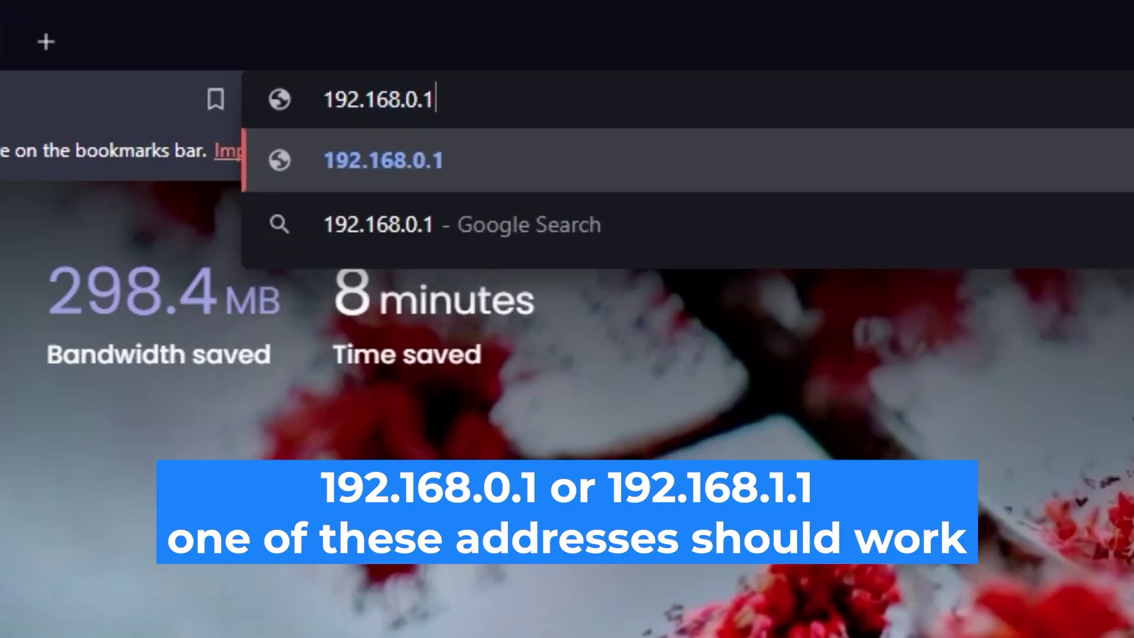
{"action": "key", "text": "Return"}
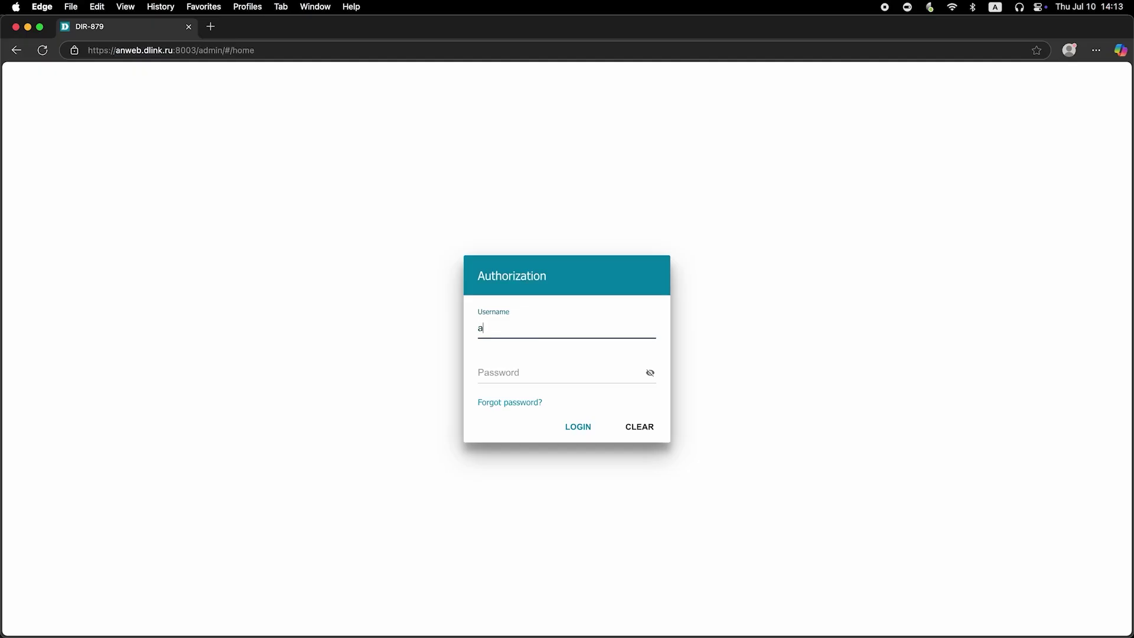
{"action": "type", "text": "dmin"}
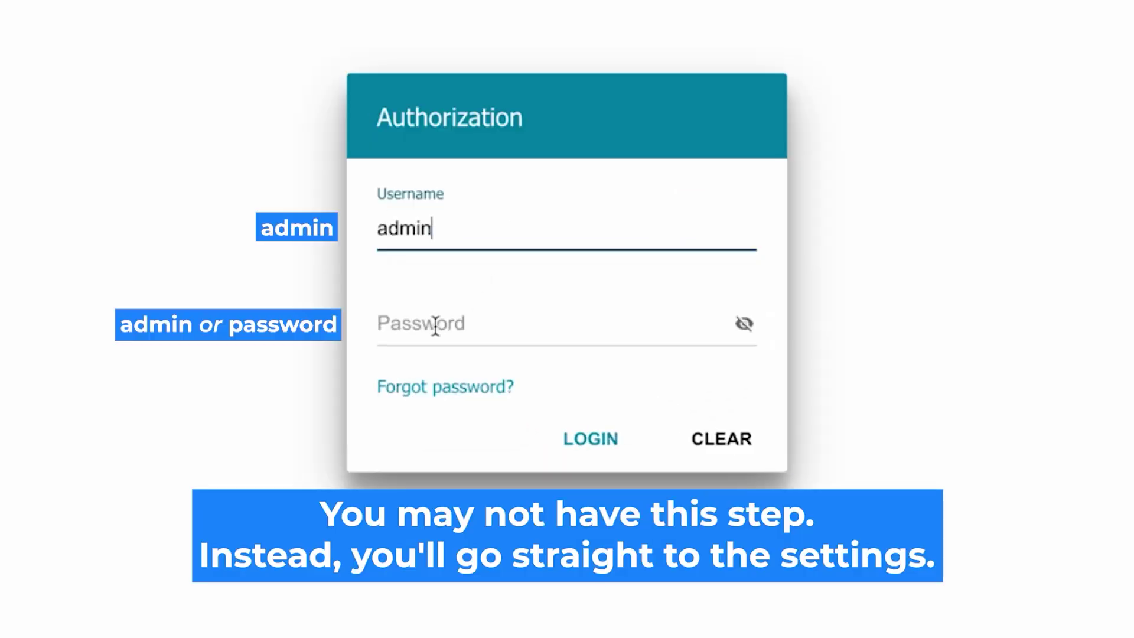
Step: Enter the default administrator password, reveal it to check it, and submit the login
{"action": "left_click", "coordinate": [435, 324]}
{"action": "type", "text": "password"}
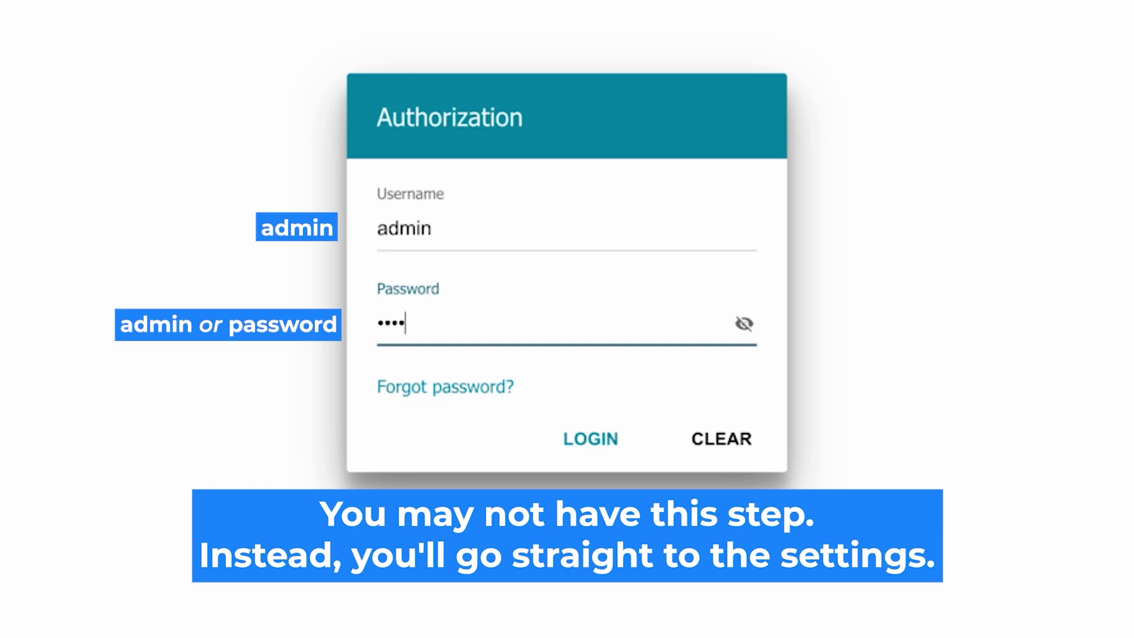
{"action": "left_click", "coordinate": [744, 324]}
{"action": "left_click", "coordinate": [572, 438]}
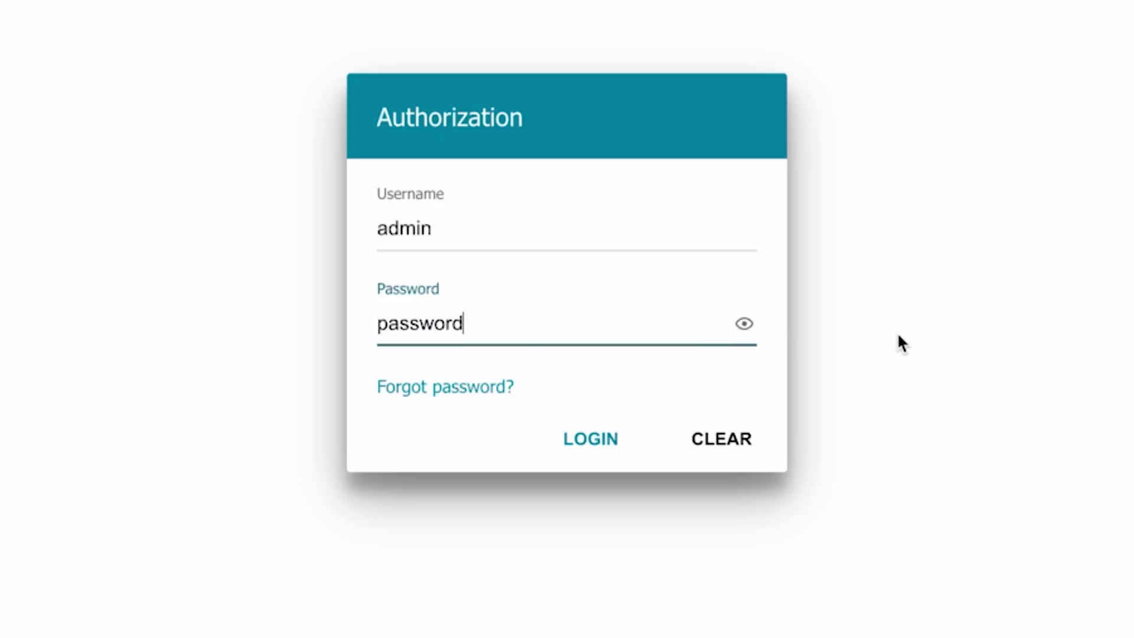
{"action": "left_click", "coordinate": [576, 435]}
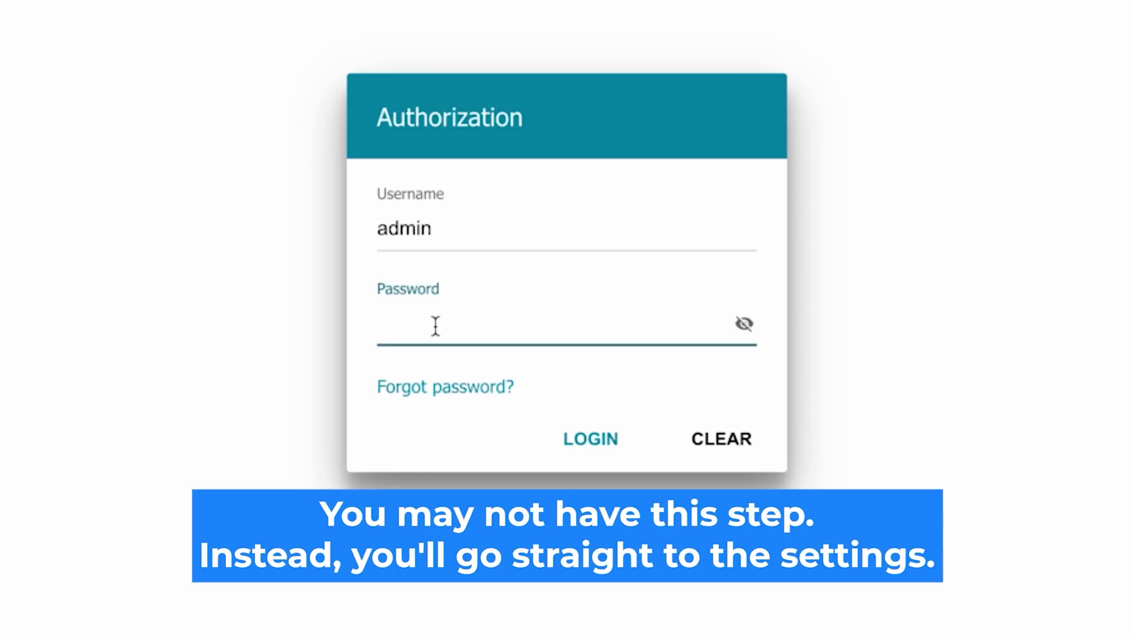
Step: After the factory reset, retype the default password, verify it, and log in
{"action": "type", "text": "•••••••"}
{"action": "type", "text": "d"}
{"action": "left_click", "coordinate": [743, 324]}
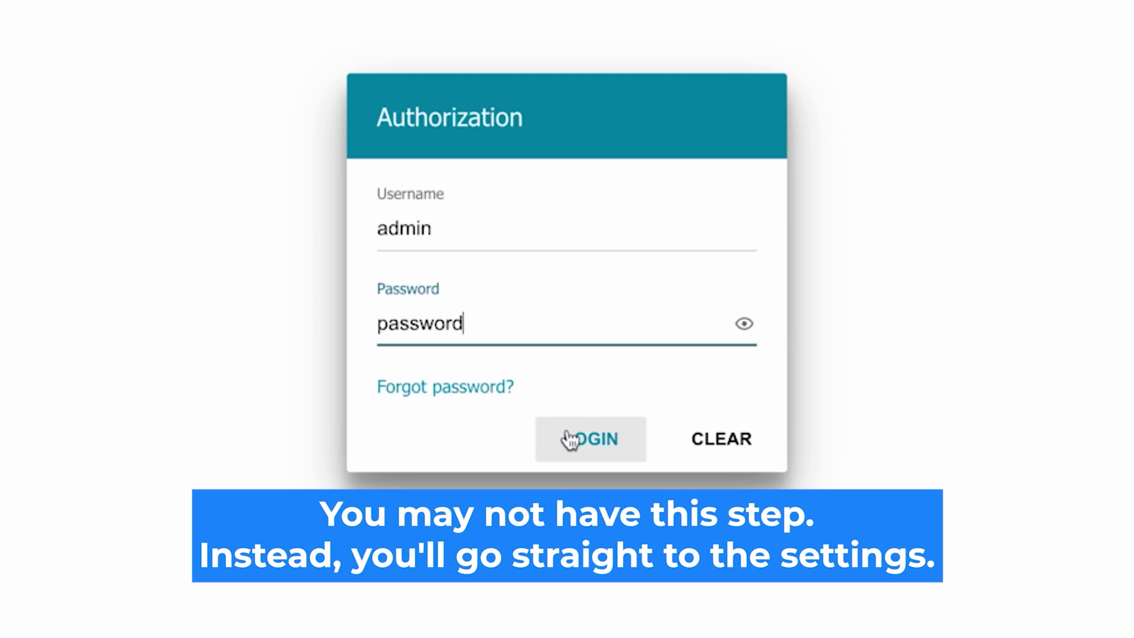
{"action": "left_click", "coordinate": [570, 438]}
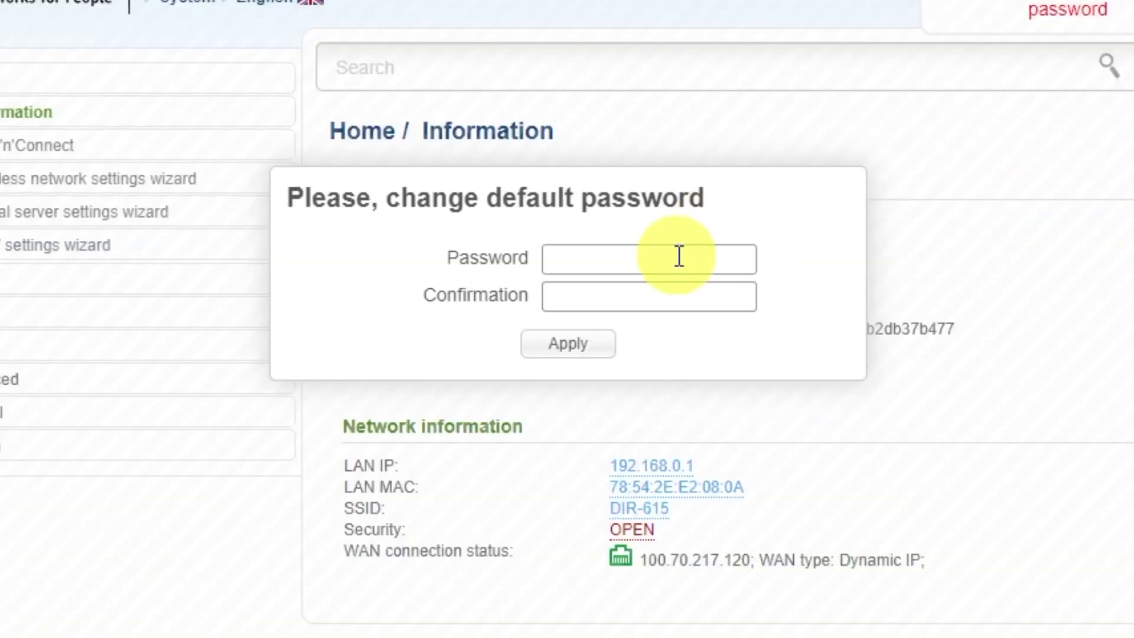
Step: Enter a new administrator password in Password and Confirmation and apply it
{"action": "left_click", "coordinate": [639, 211]}
{"action": "type", "text": "••••••••"}
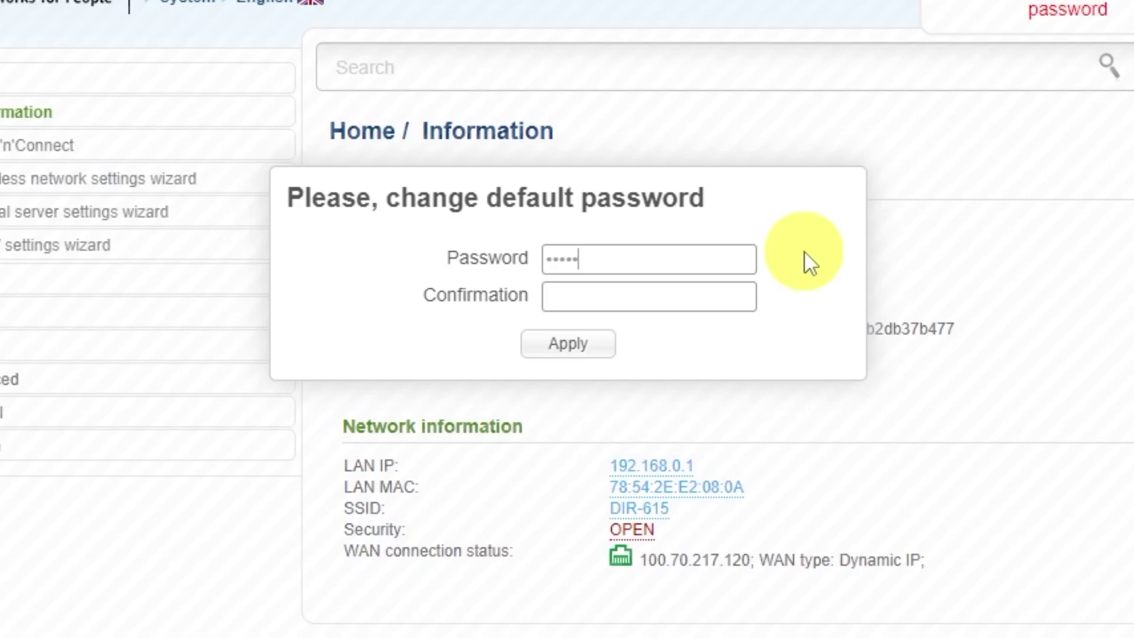
{"action": "left_click", "coordinate": [734, 289]}
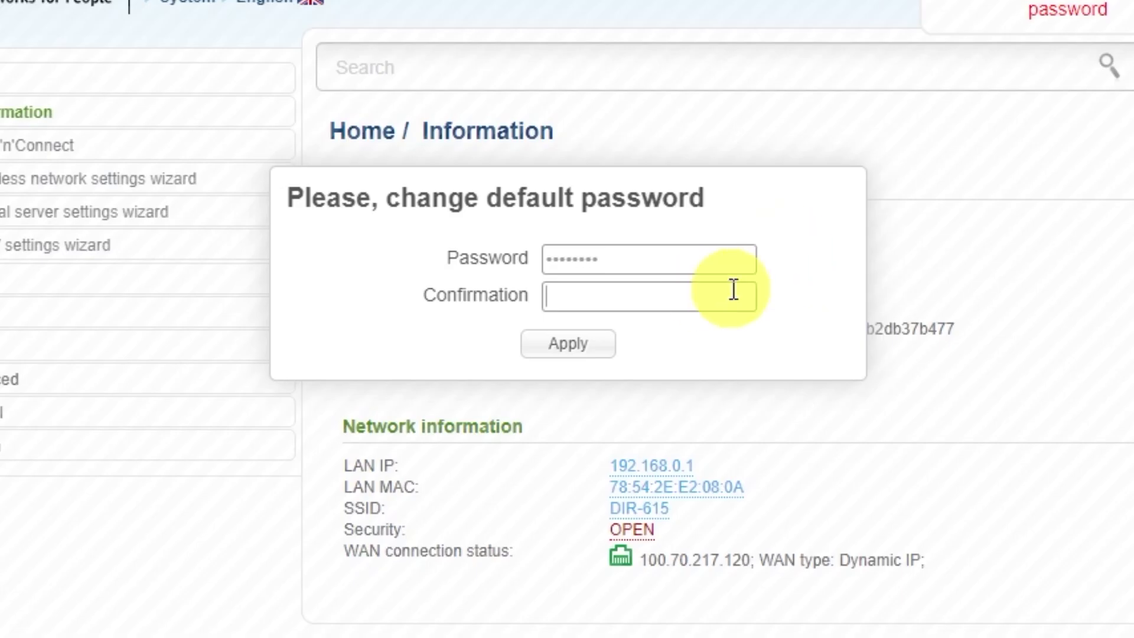
{"action": "type", "text": "•••••••••"}
{"action": "left_click", "coordinate": [600, 346]}
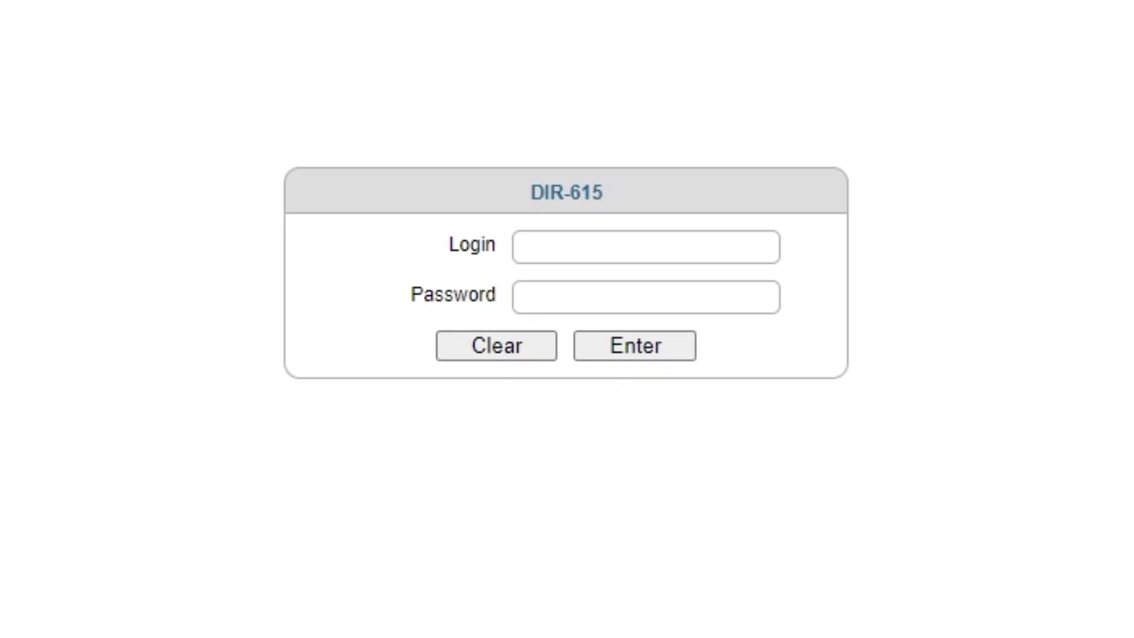
Step: Log in with the administrator username and new password, declining the browser's save-password offer
{"action": "left_click", "coordinate": [608, 246]}
{"action": "type", "text": "admin"}
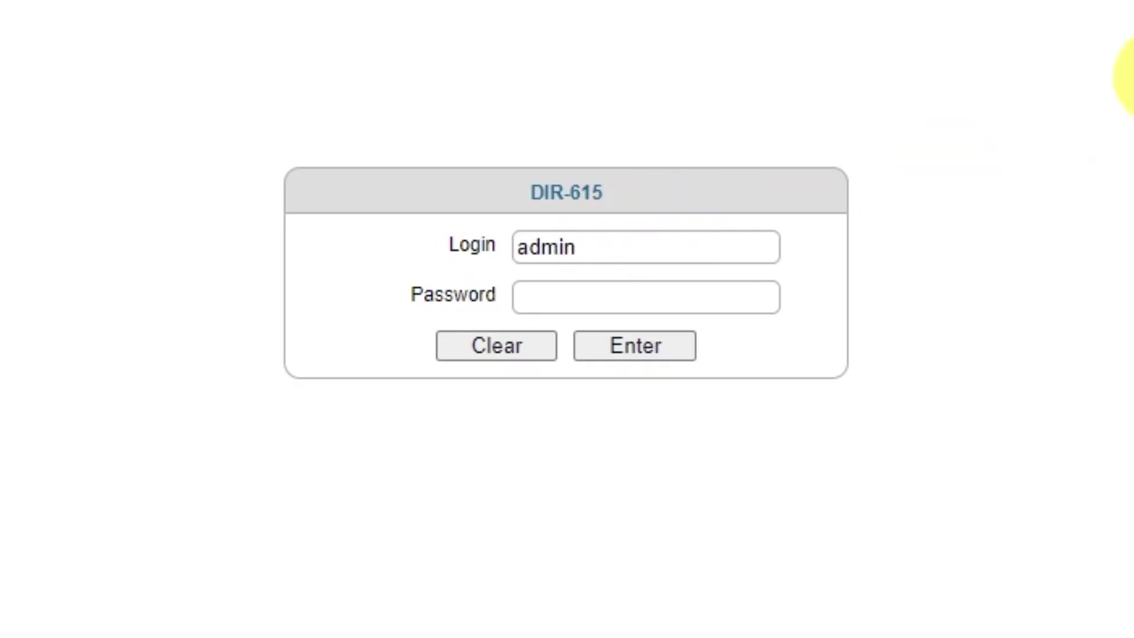
{"action": "left_click", "coordinate": [690, 299]}
{"action": "type", "text": "admin123"}
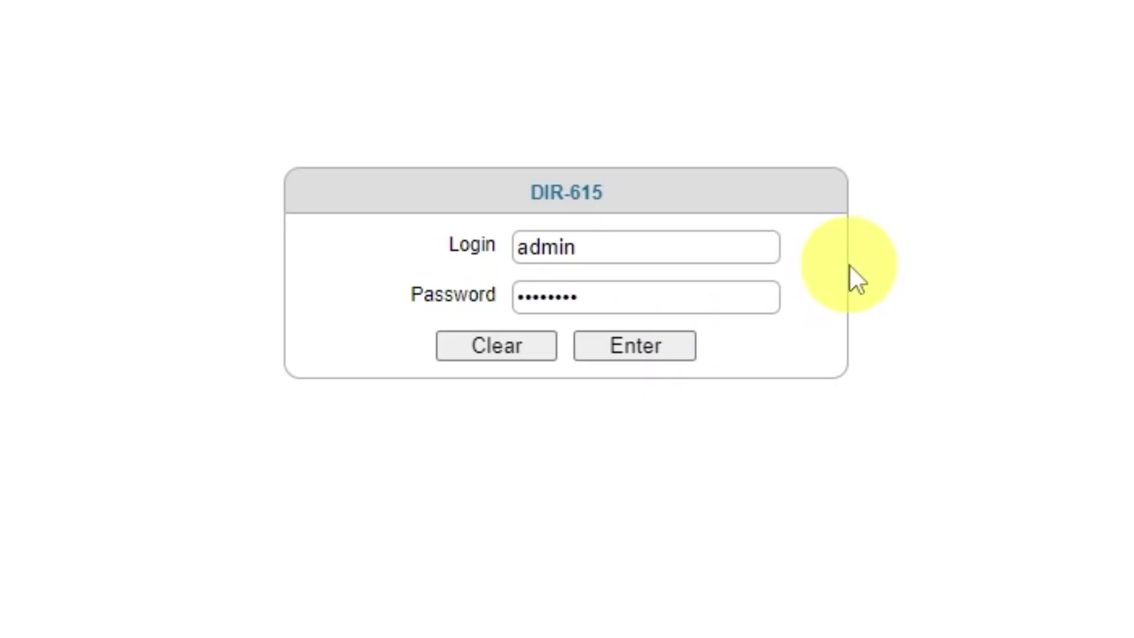
{"action": "left_click", "coordinate": [624, 351]}
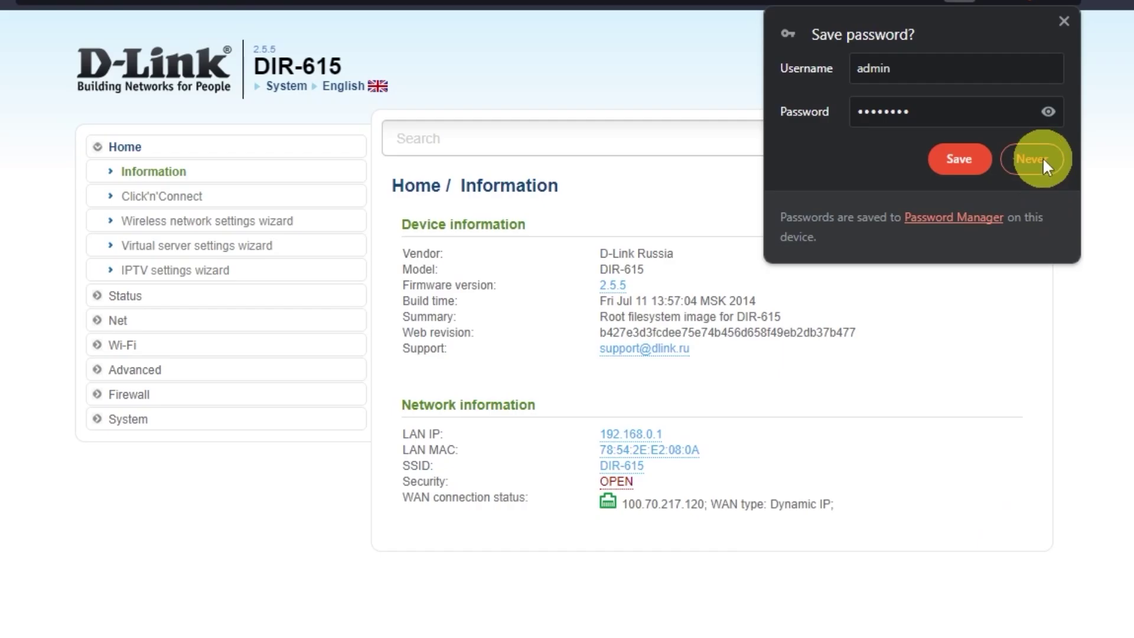
{"action": "left_click", "coordinate": [1033, 157]}
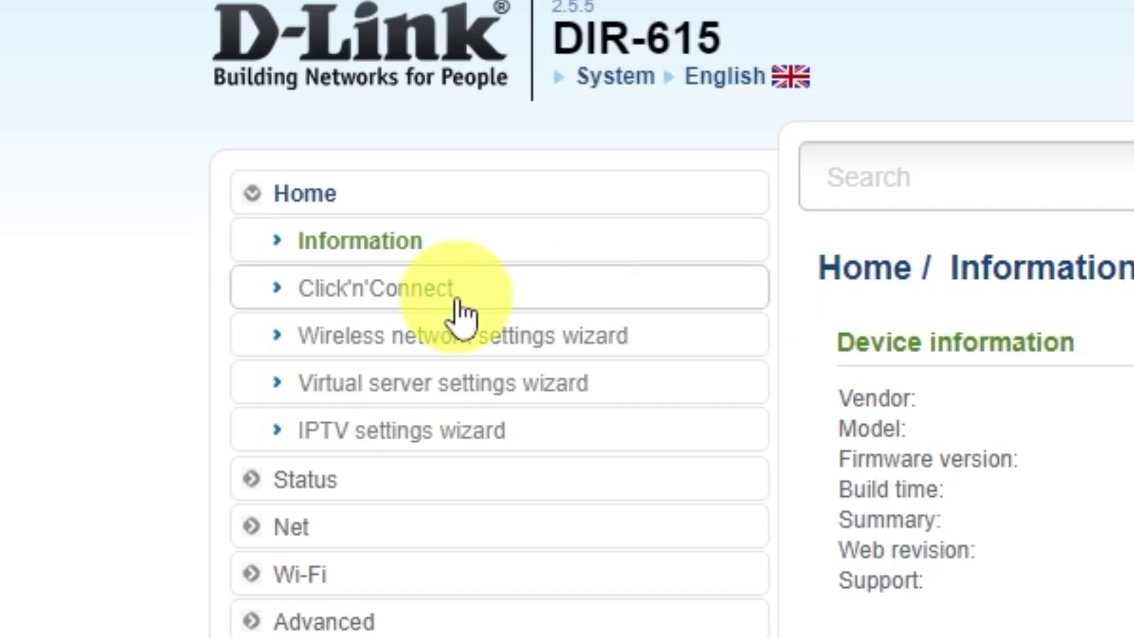
Step: Launch Click'n'Connect, choose Dynamic IP, and select the default connection name 'dynamic_Internet_2'
{"action": "left_click", "coordinate": [430, 289]}
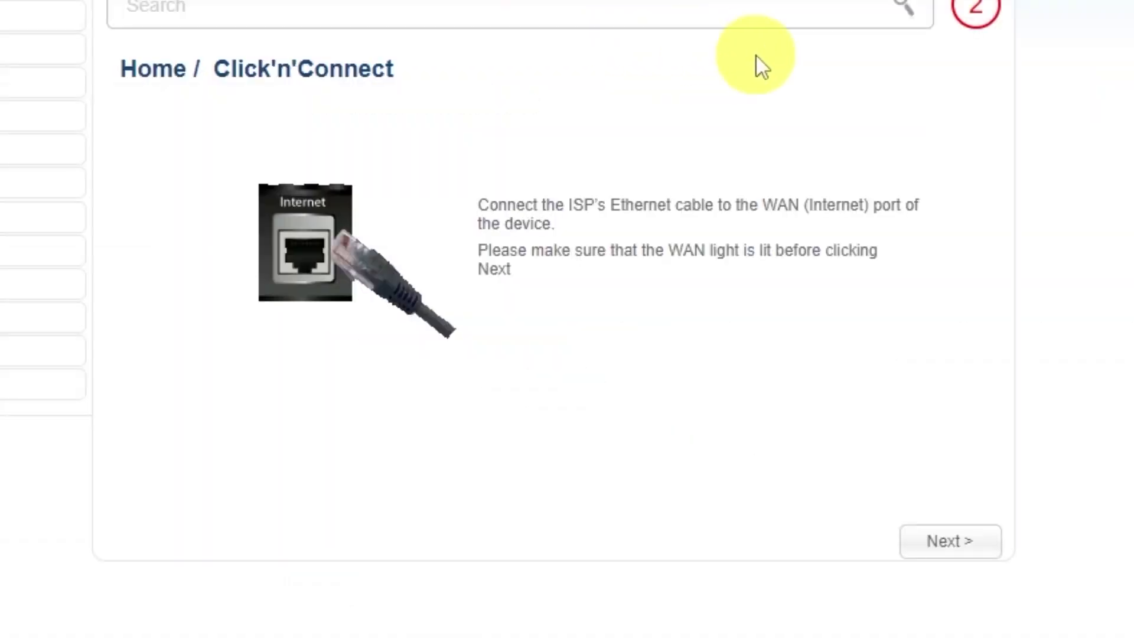
{"action": "left_click", "coordinate": [950, 541]}
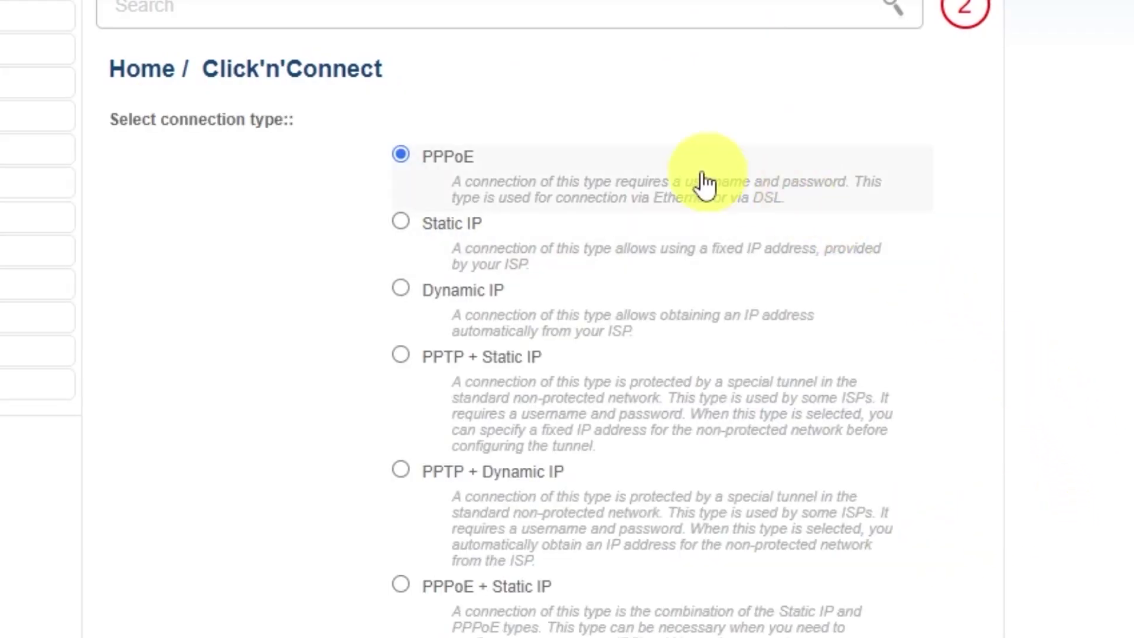
{"action": "scroll", "coordinate": [399, 414], "scroll_direction": "down", "scroll_amount": 4}
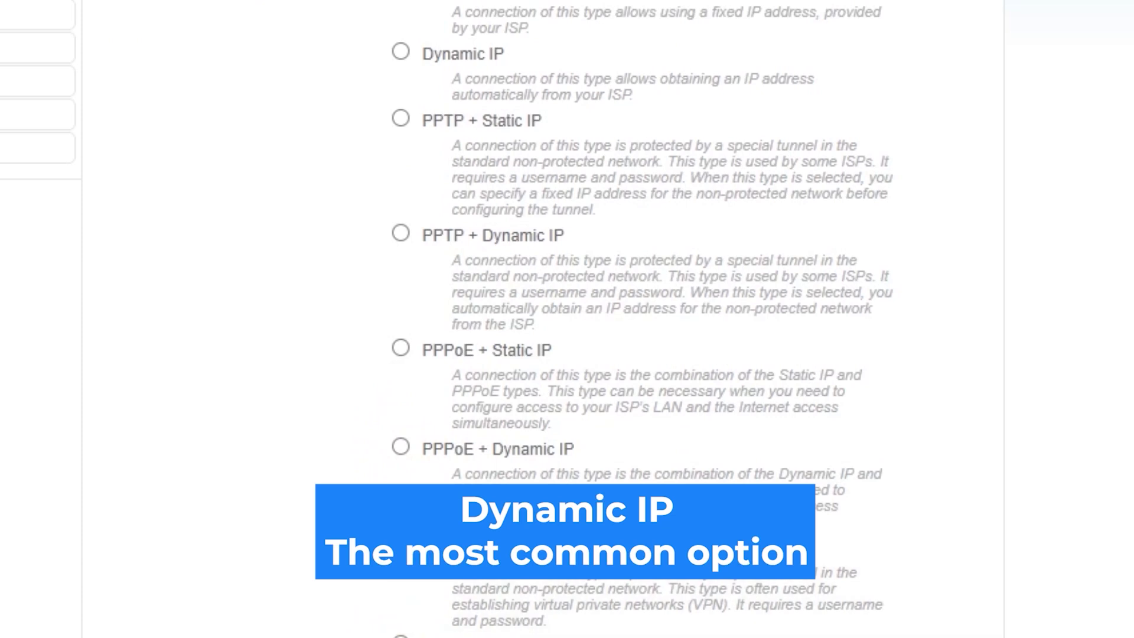
{"action": "scroll", "coordinate": [567, 319], "scroll_direction": "up", "scroll_amount": 2}
{"action": "scroll", "coordinate": [567, 319], "scroll_direction": "up", "scroll_amount": 2}
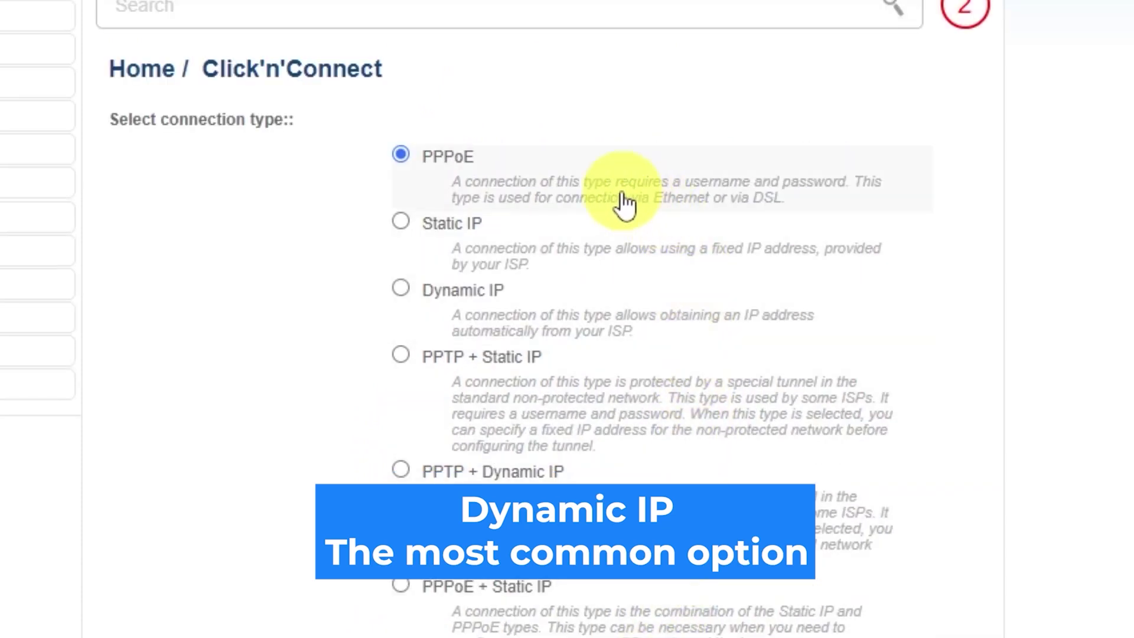
{"action": "left_click", "coordinate": [402, 288]}
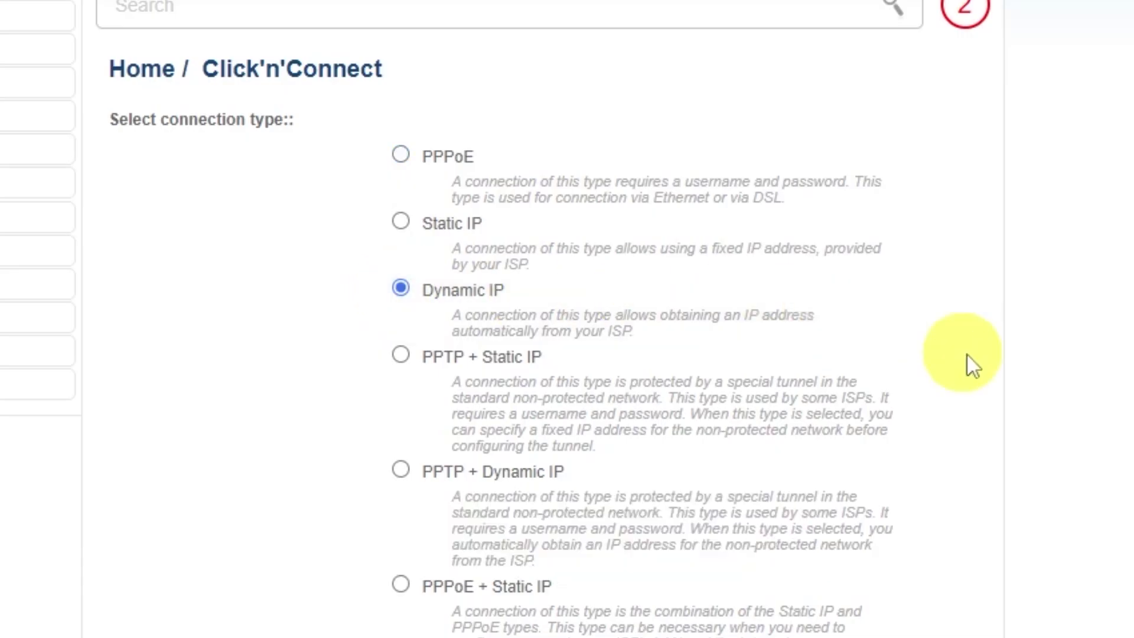
{"action": "scroll", "coordinate": [1017, 387], "scroll_direction": "down", "scroll_amount": 6}
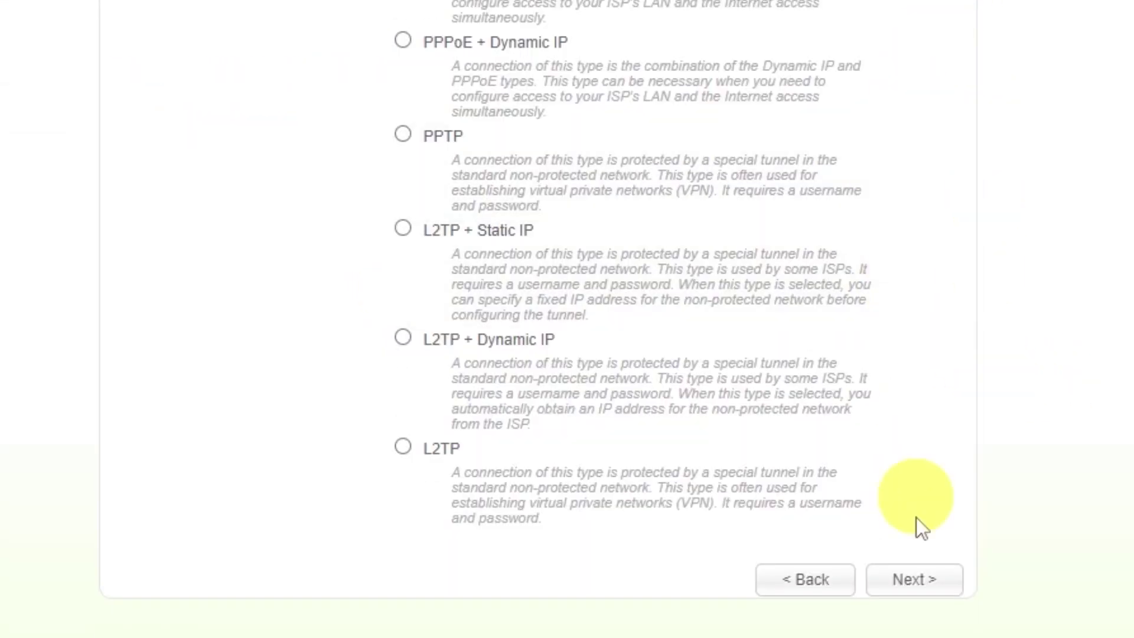
{"action": "left_click", "coordinate": [910, 582]}
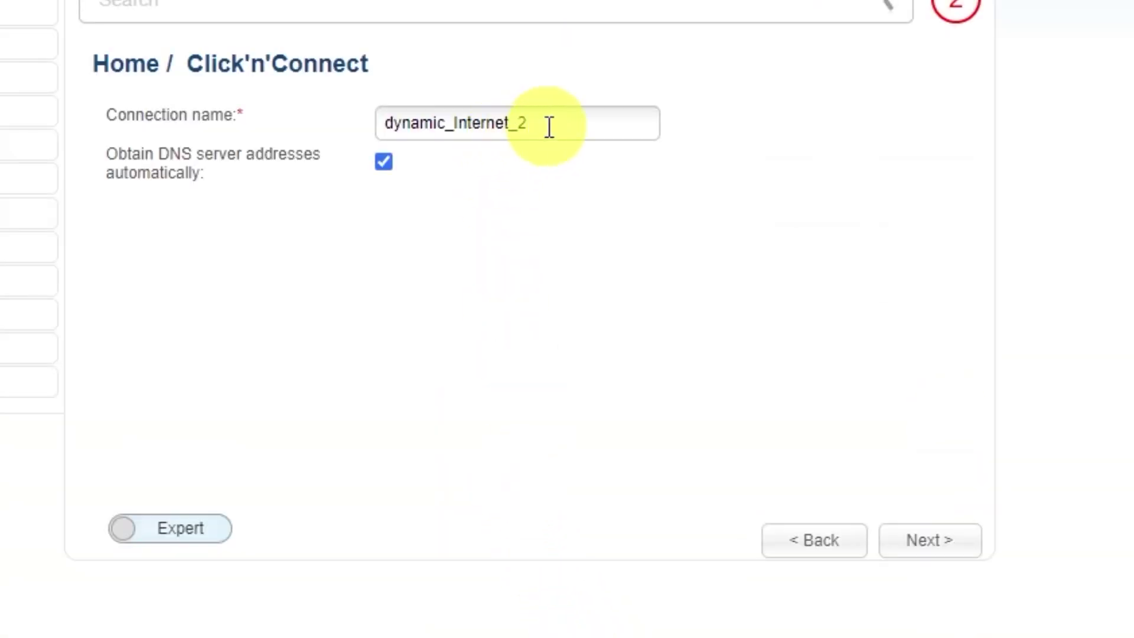
{"action": "left_click_drag", "start_coordinate": [555, 123], "coordinate": [353, 115]}
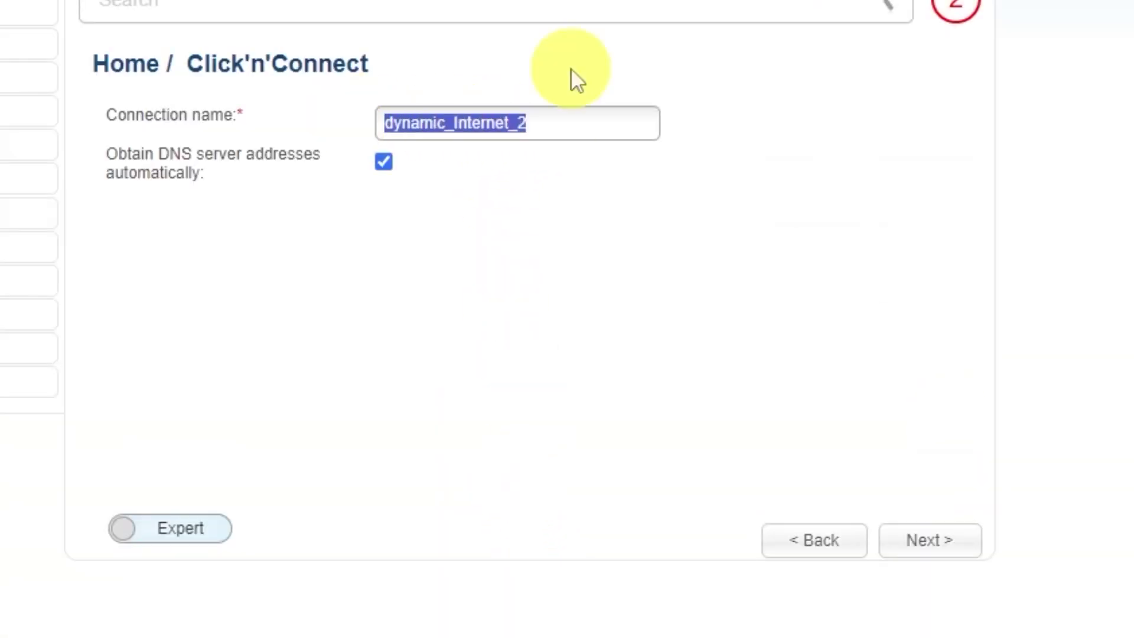
Step: Name the Dynamic IP connection 'd-link wifi' and apply the connection settings
{"action": "type", "text": "d-"}
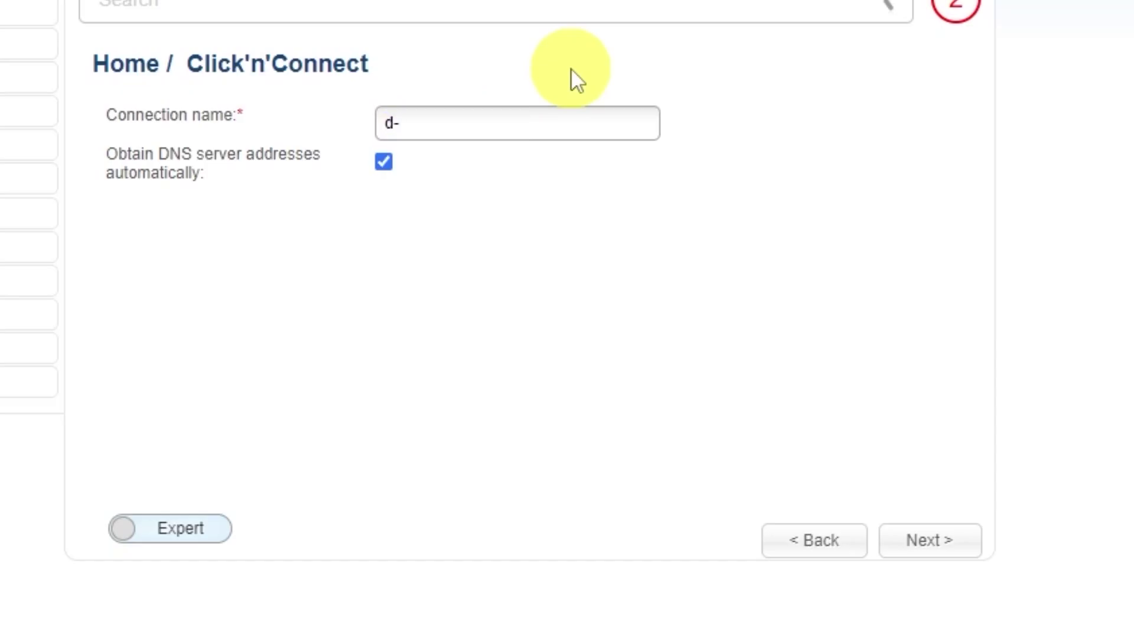
{"action": "type", "text": "link wifi"}
{"action": "left_click", "coordinate": [936, 542]}
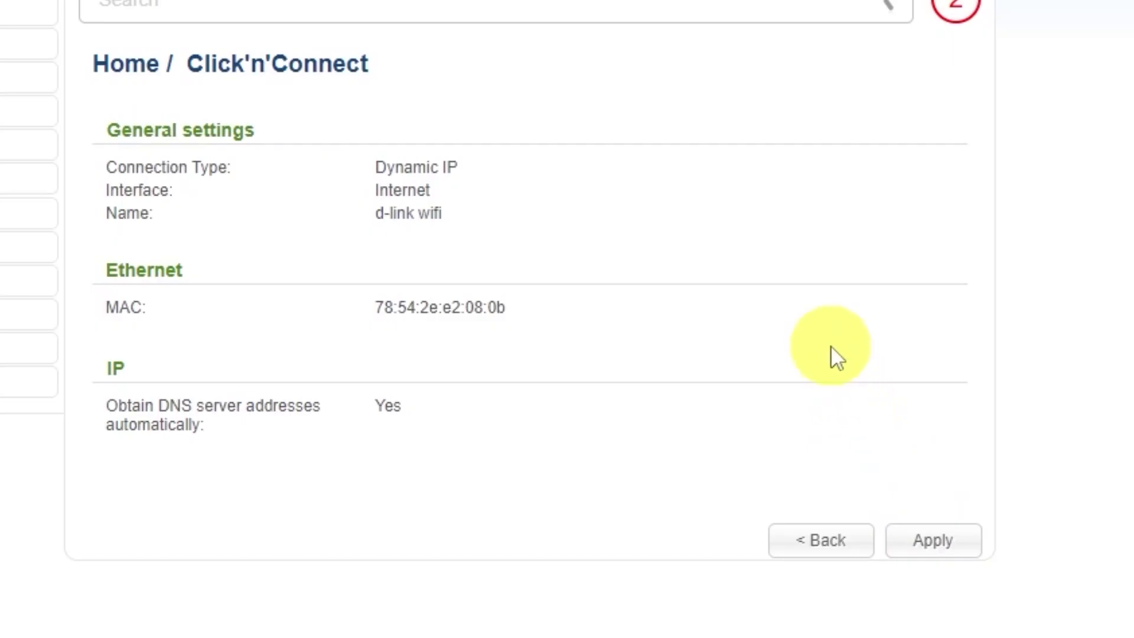
{"action": "left_click", "coordinate": [940, 540]}
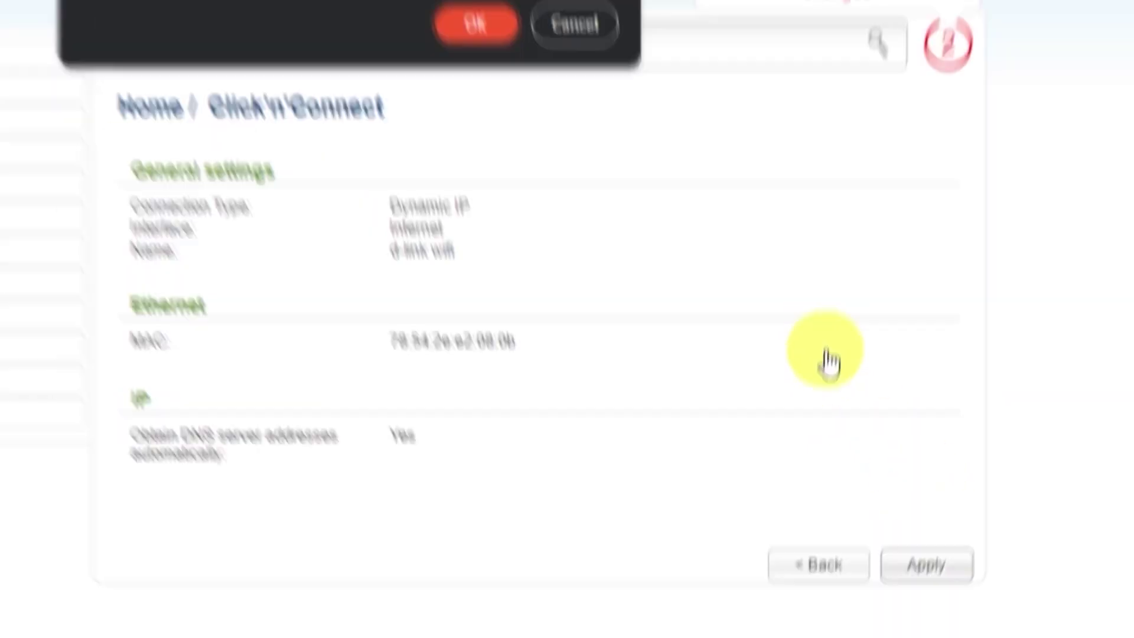
{"action": "left_click", "coordinate": [484, 25]}
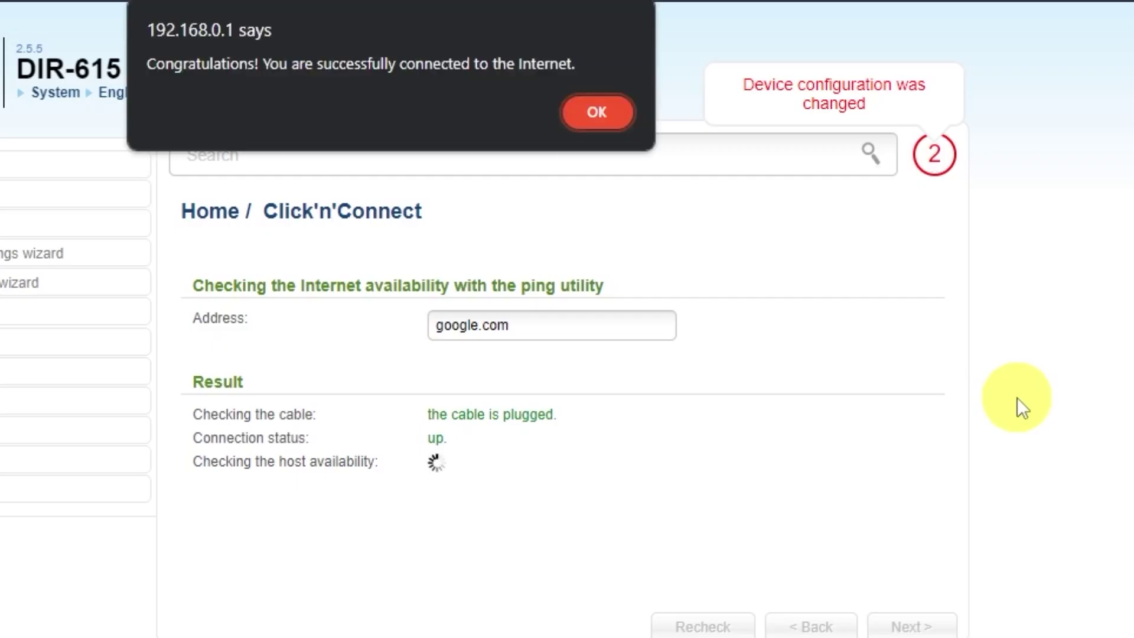
Step: Keep Access point mode and the SSID DIR-615 for the wireless network
{"action": "left_click", "coordinate": [595, 115]}
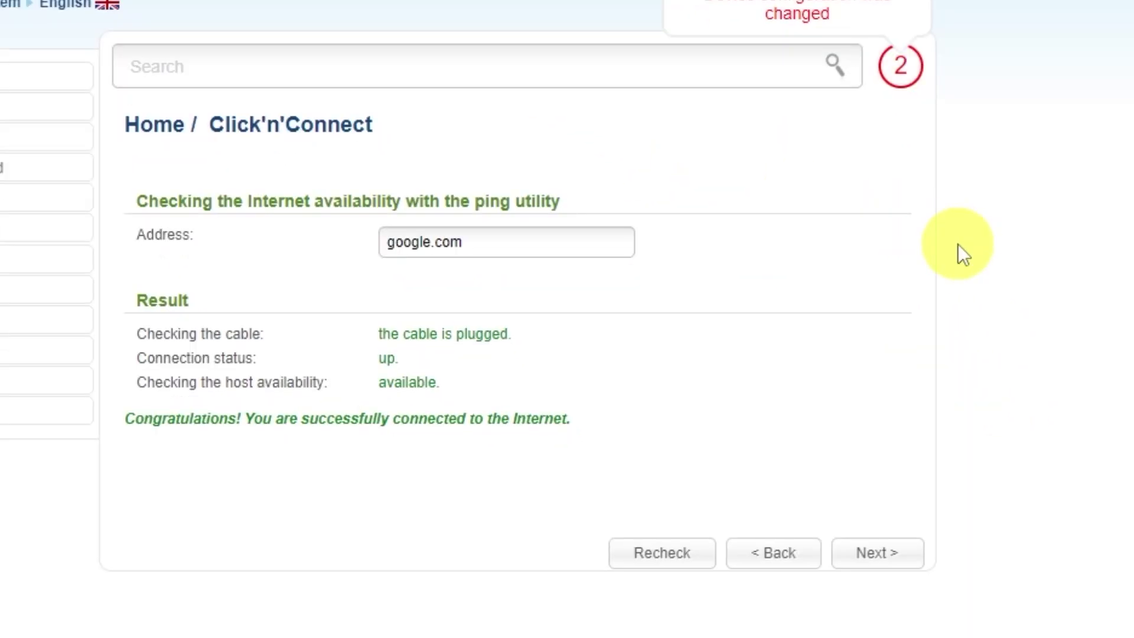
{"action": "left_click", "coordinate": [899, 563]}
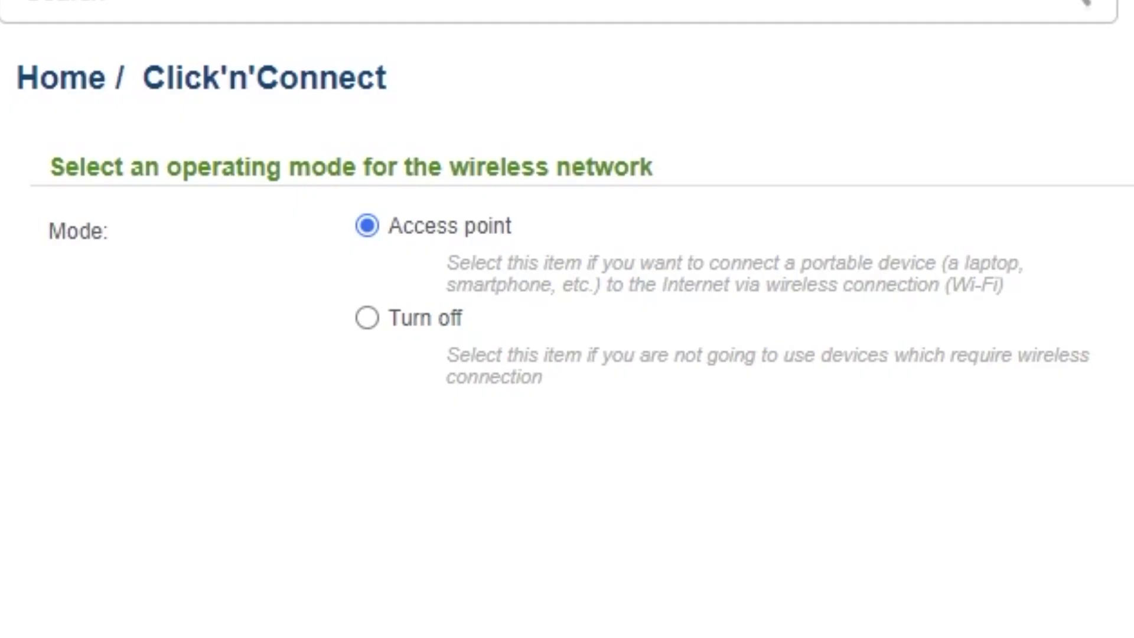
{"action": "left_click", "coordinate": [894, 550]}
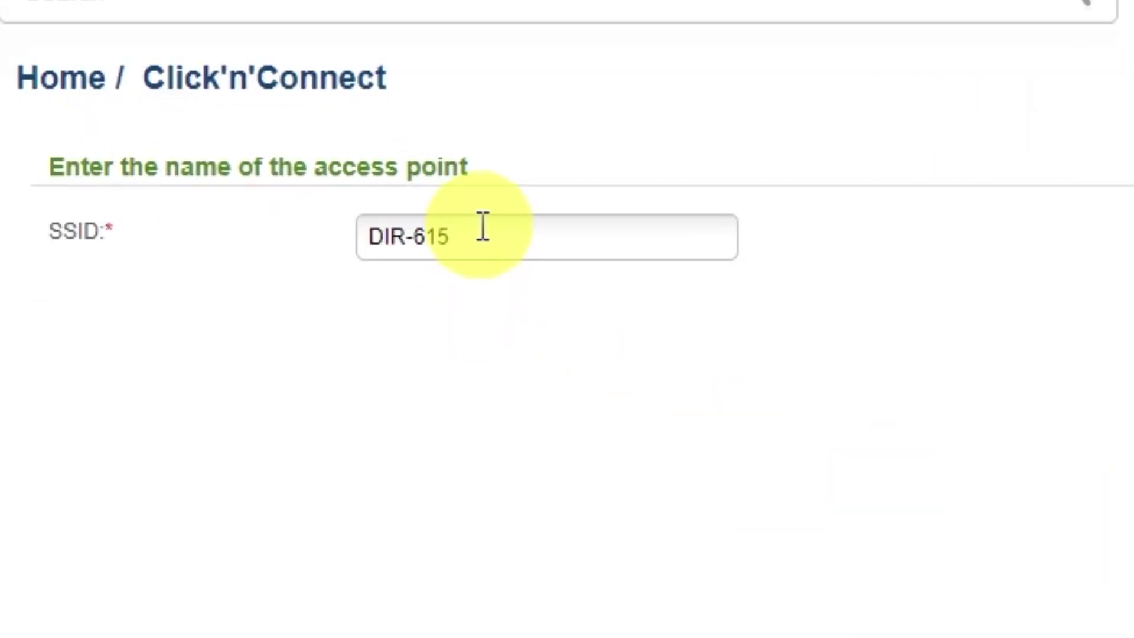
{"action": "left_click", "coordinate": [484, 226]}
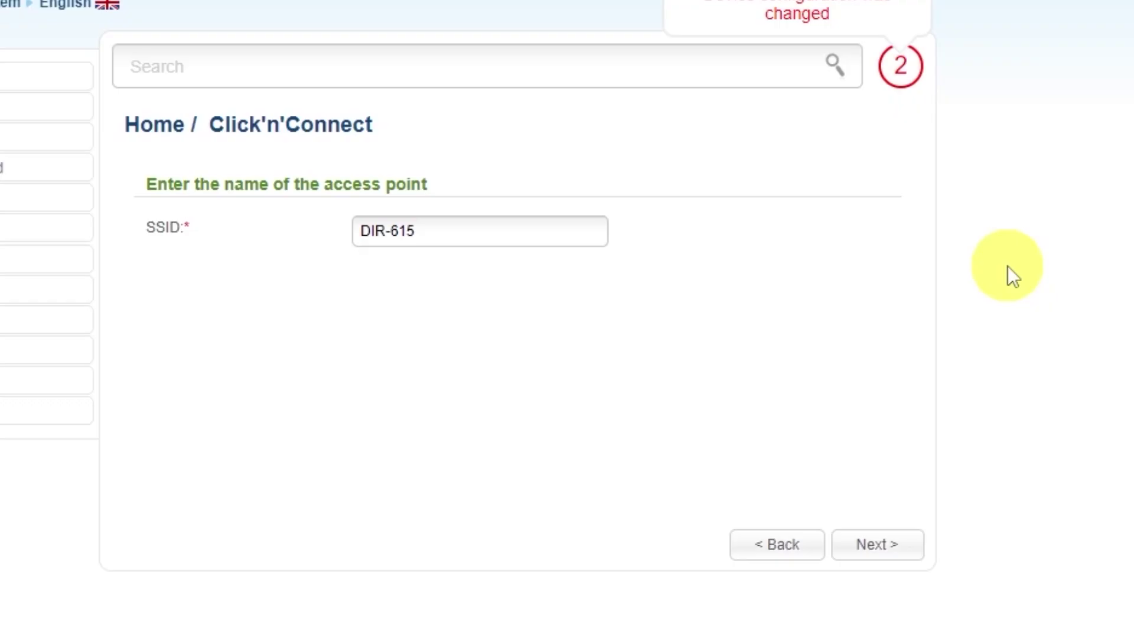
{"action": "left_click", "coordinate": [878, 547]}
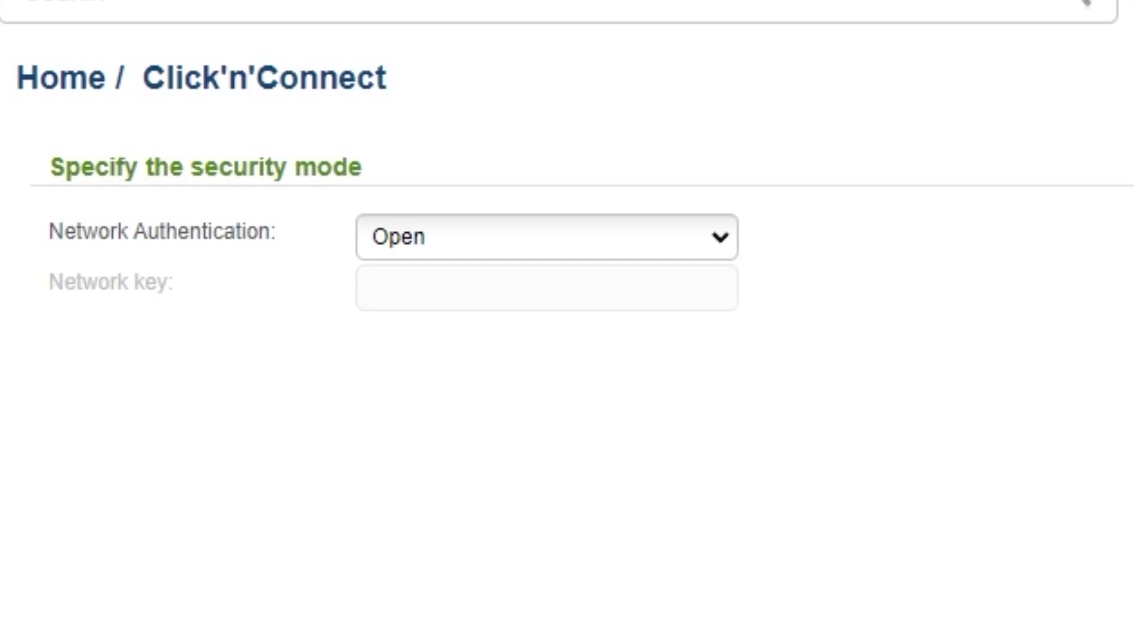
Step: Set network authentication to Protected with a network key and continue to the summary
{"action": "left_click", "coordinate": [718, 241]}
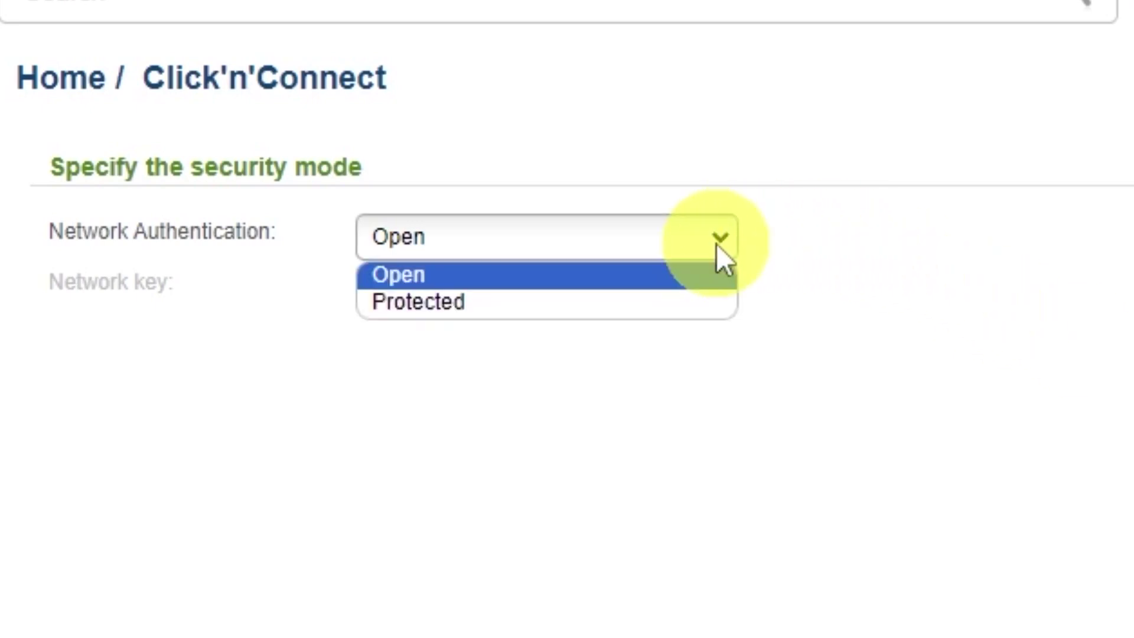
{"action": "left_click", "coordinate": [409, 304]}
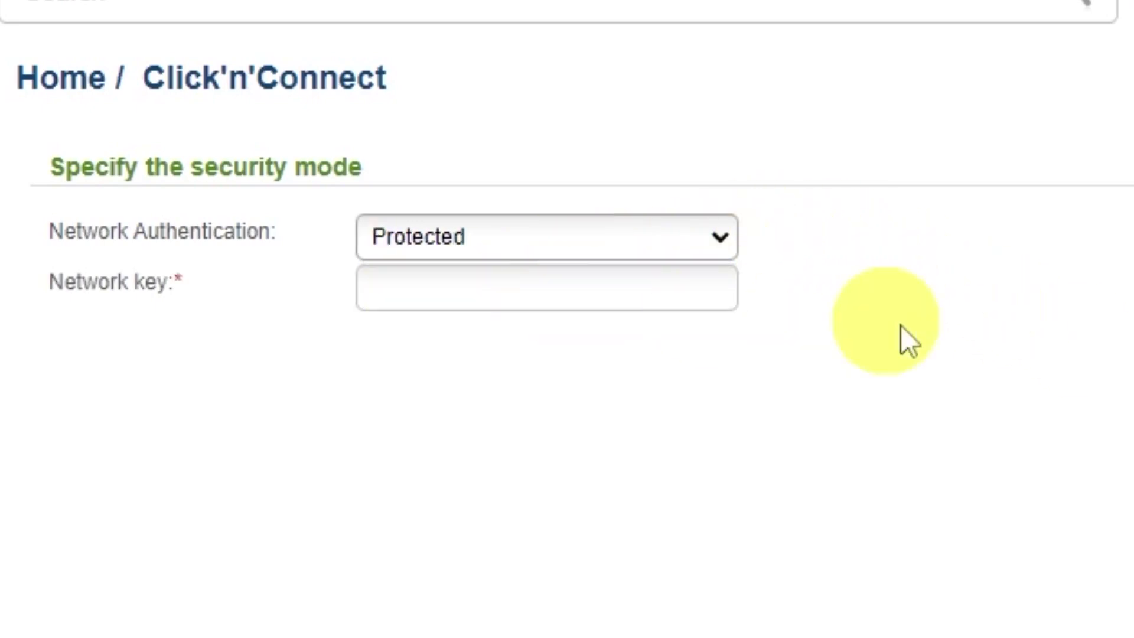
{"action": "left_click", "coordinate": [612, 287]}
{"action": "type", "text": "123456789"}
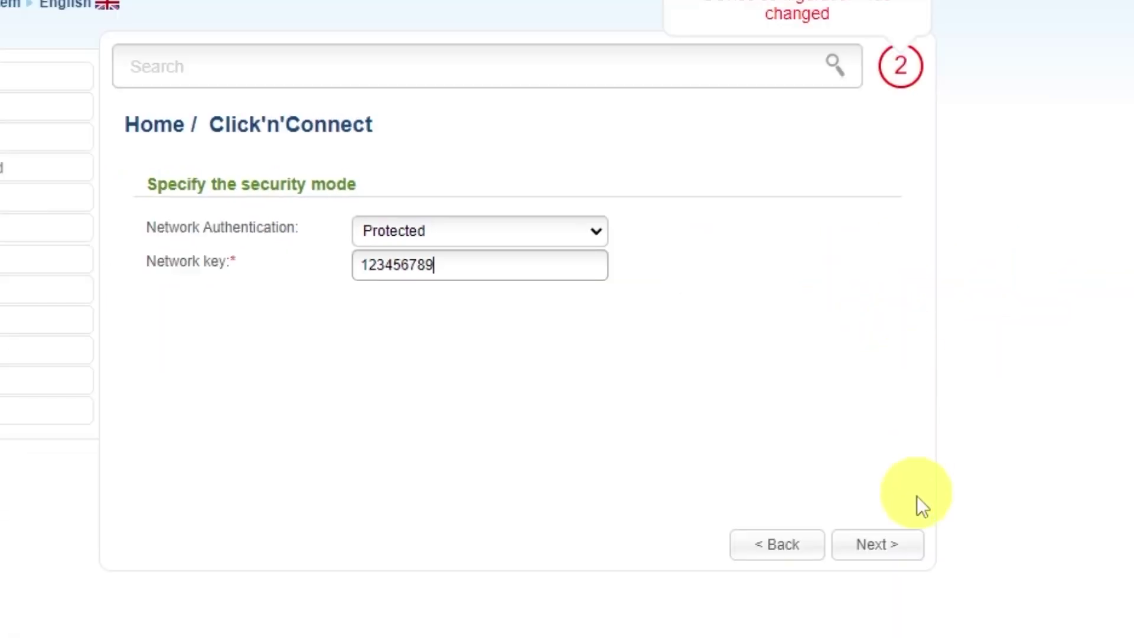
{"action": "left_click", "coordinate": [891, 544]}
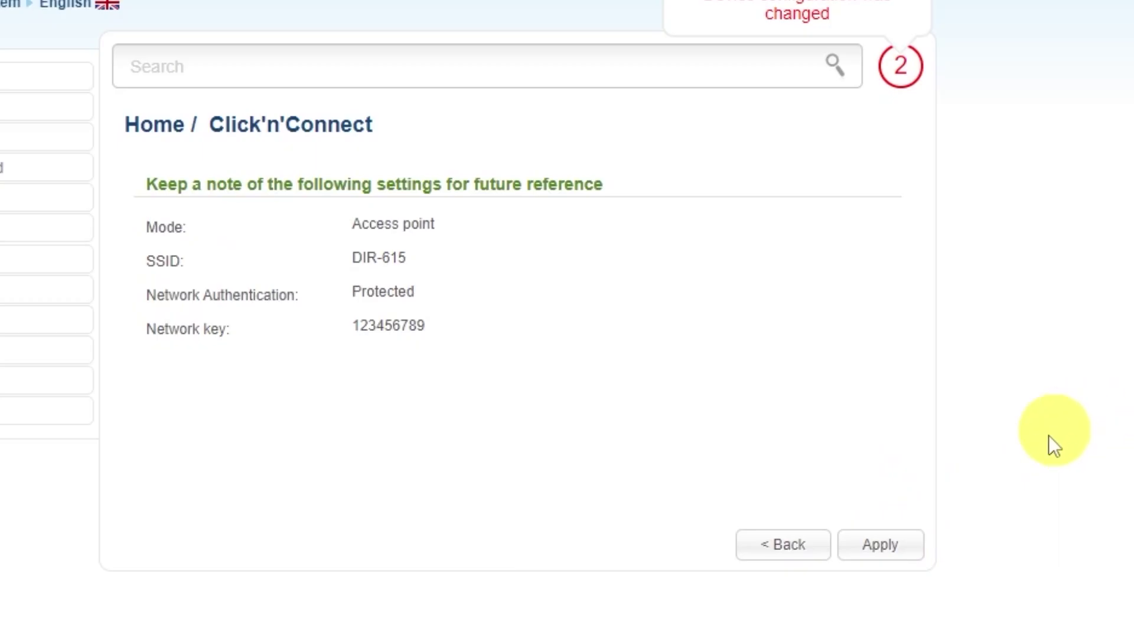
Step: Apply the DIR-615 Wi-Fi settings, skip IPTV port setup, and complete the wizard
{"action": "left_click", "coordinate": [887, 547]}
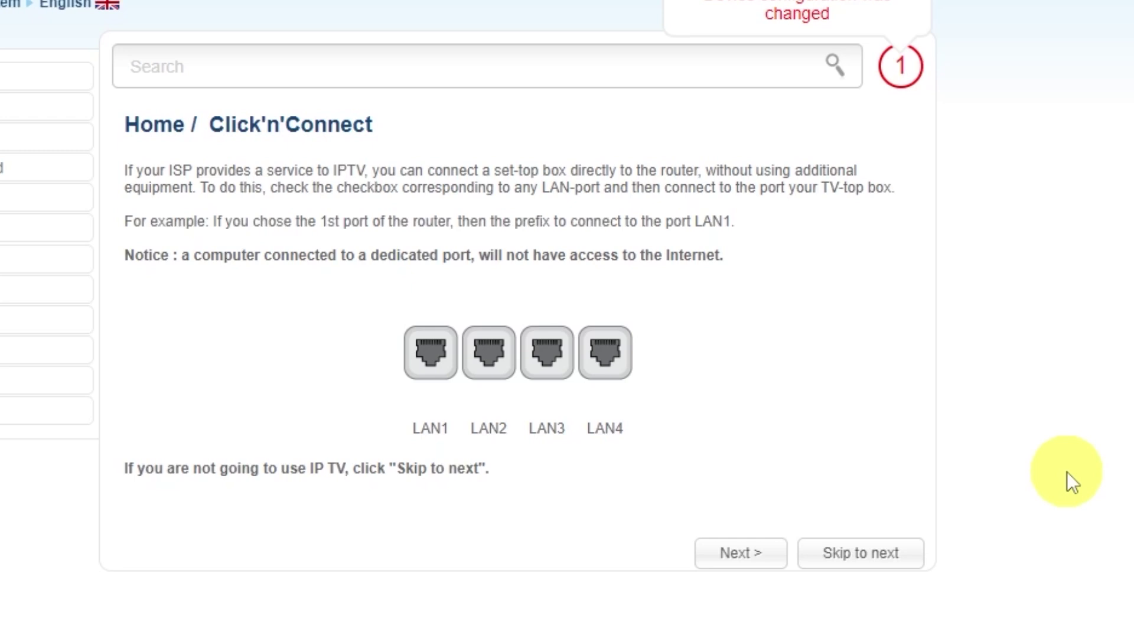
{"action": "left_click", "coordinate": [861, 553]}
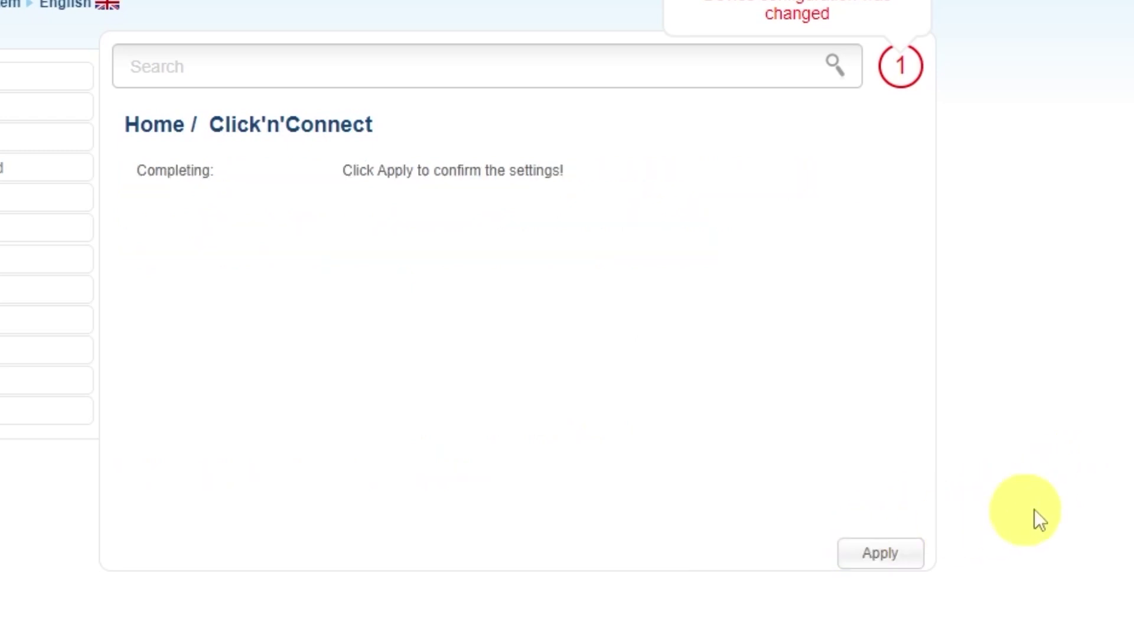
{"action": "left_click", "coordinate": [882, 554]}
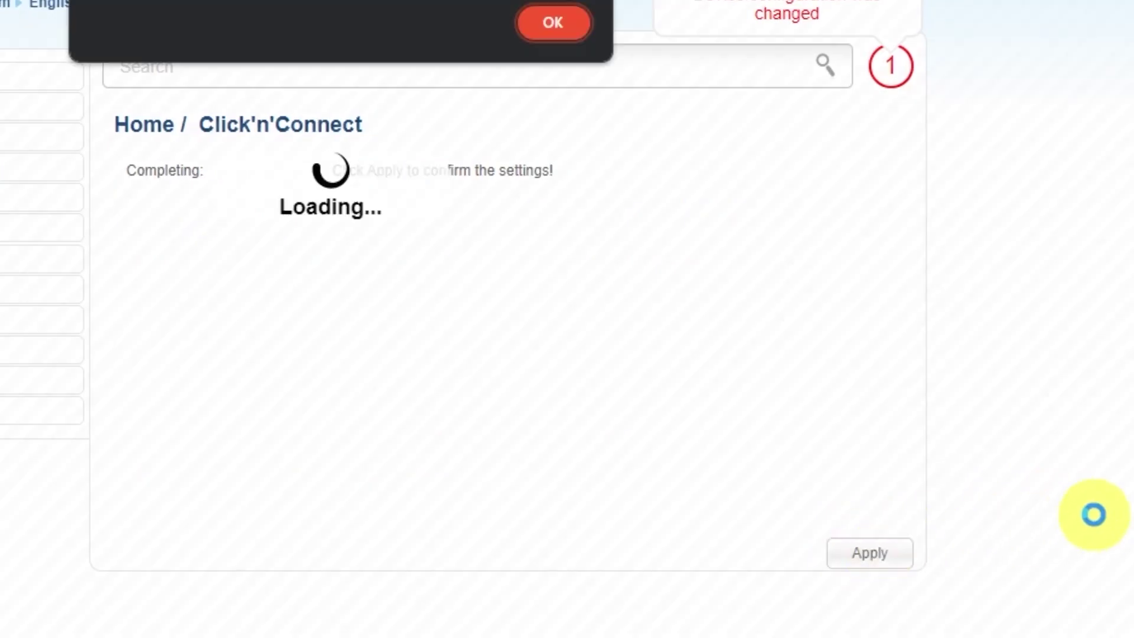
{"action": "left_click", "coordinate": [561, 23]}
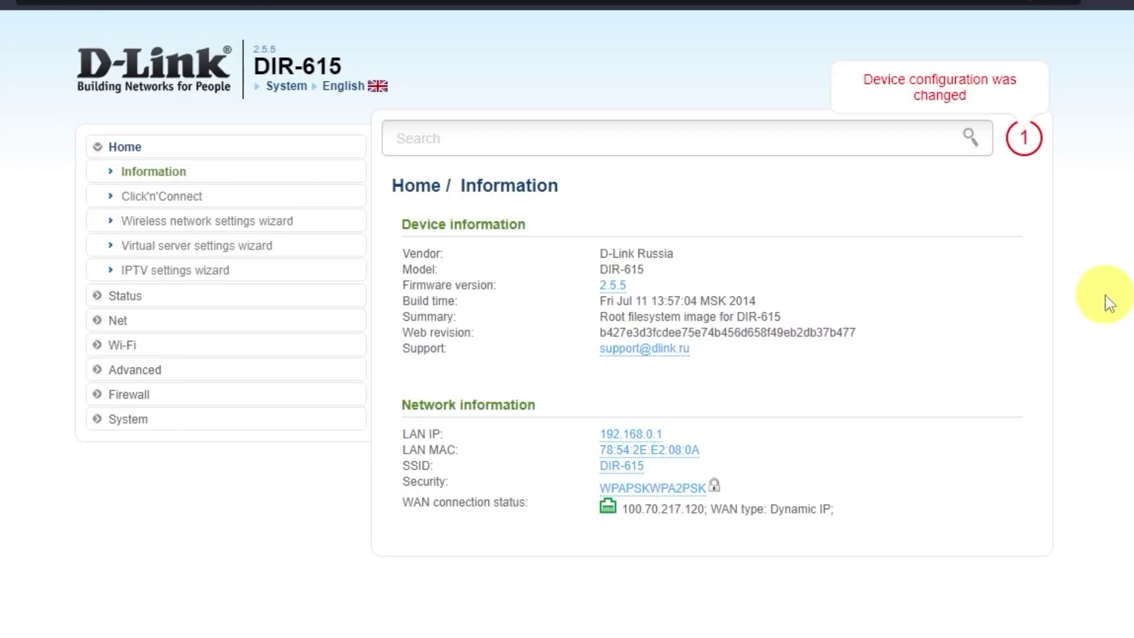
Step: Save the configuration under System > Configuration, then reboot the router and confirm
{"action": "left_click", "coordinate": [140, 421]}
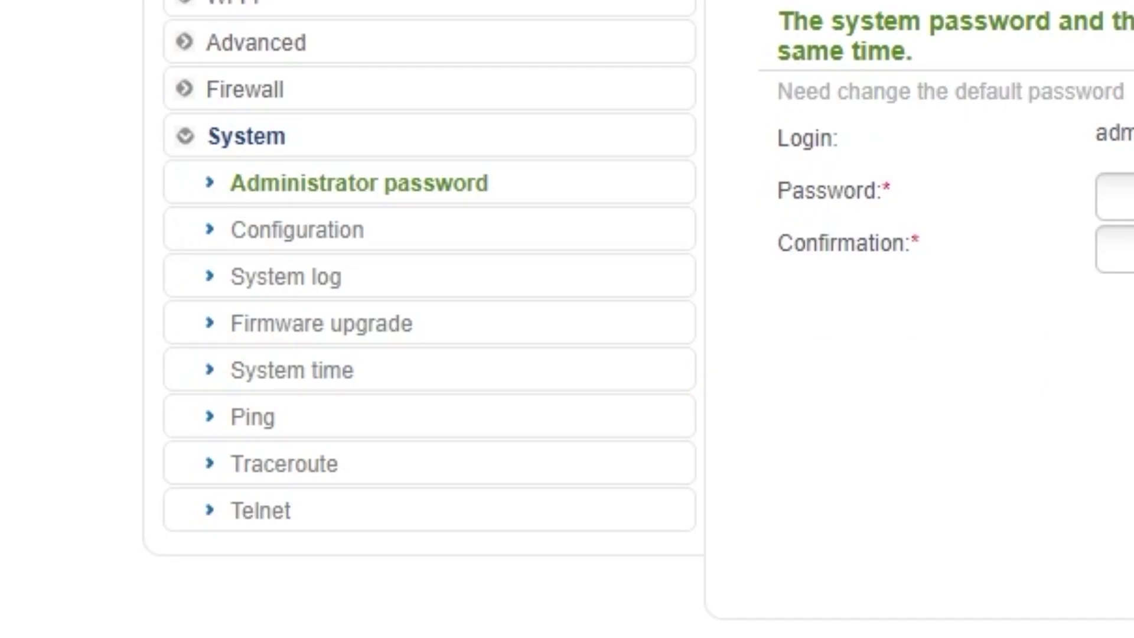
{"action": "left_click", "coordinate": [304, 242]}
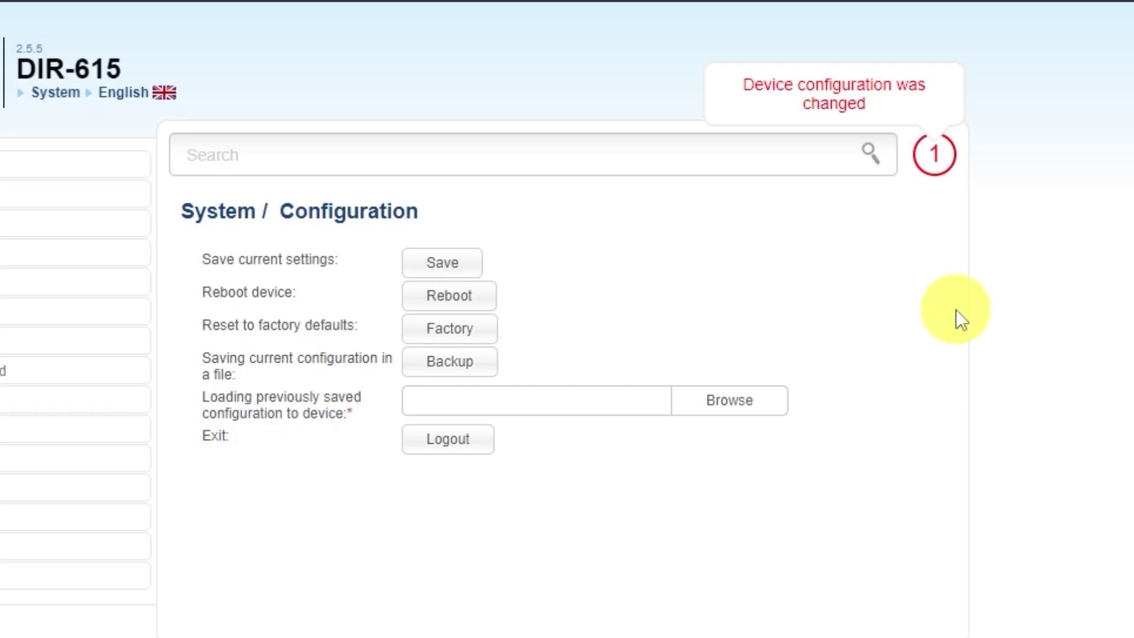
{"action": "left_click", "coordinate": [437, 263]}
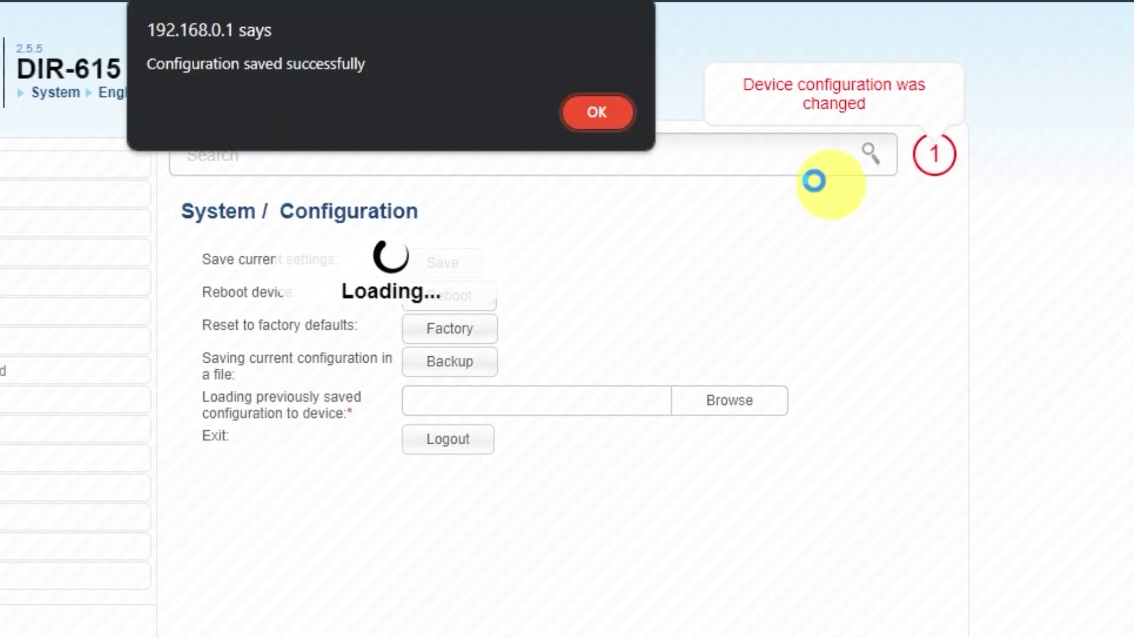
{"action": "left_click", "coordinate": [590, 112]}
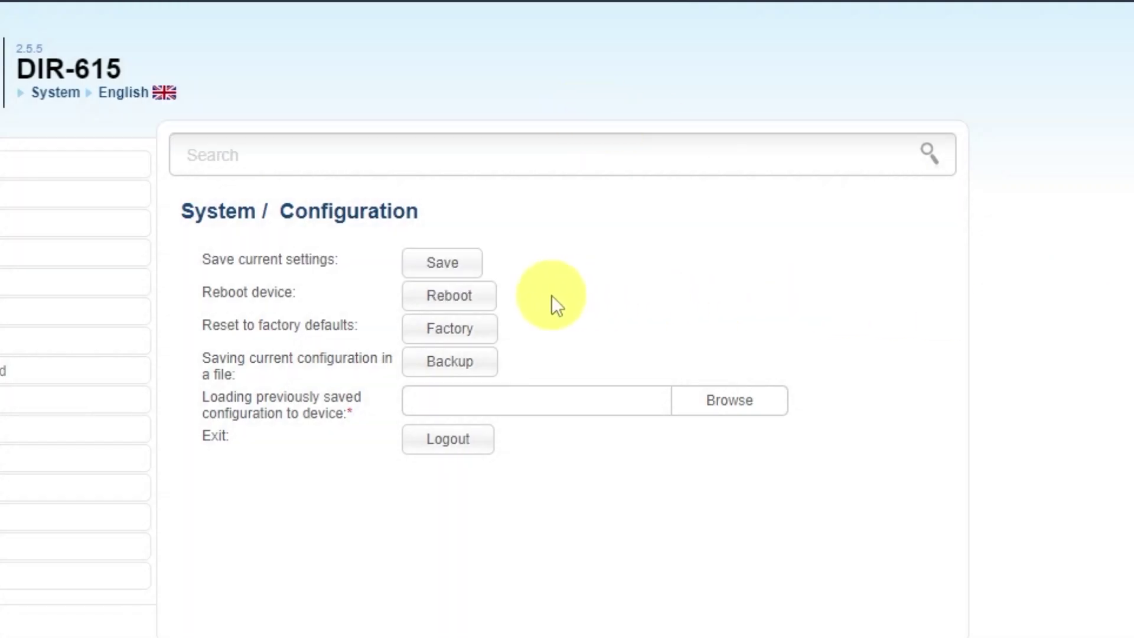
{"action": "left_click", "coordinate": [470, 298]}
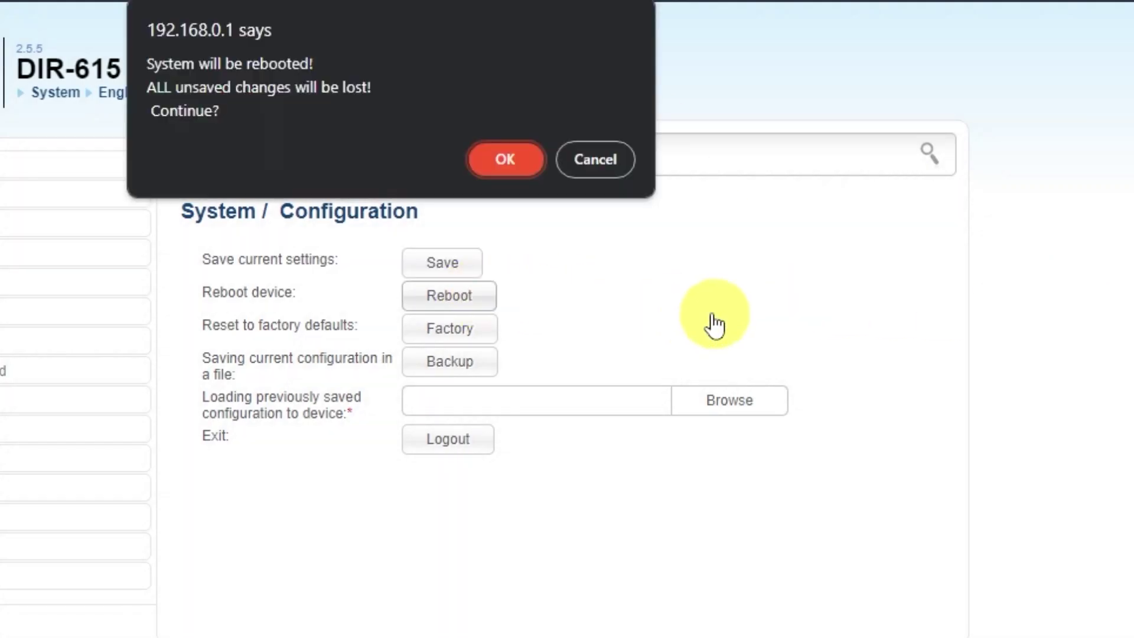
{"action": "left_click", "coordinate": [503, 165]}
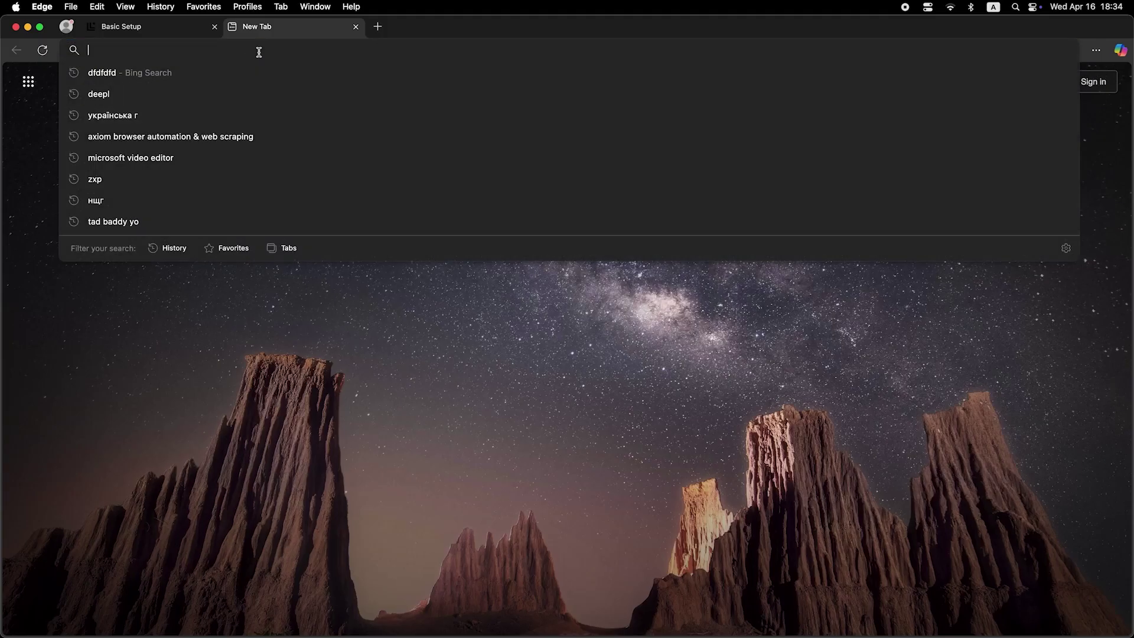
Step: Run a Bing search for 'dfdfdfdf' from the new tab to test internet access
{"action": "type", "text": "dfdfdfdf"}
{"action": "key", "text": "Return"}
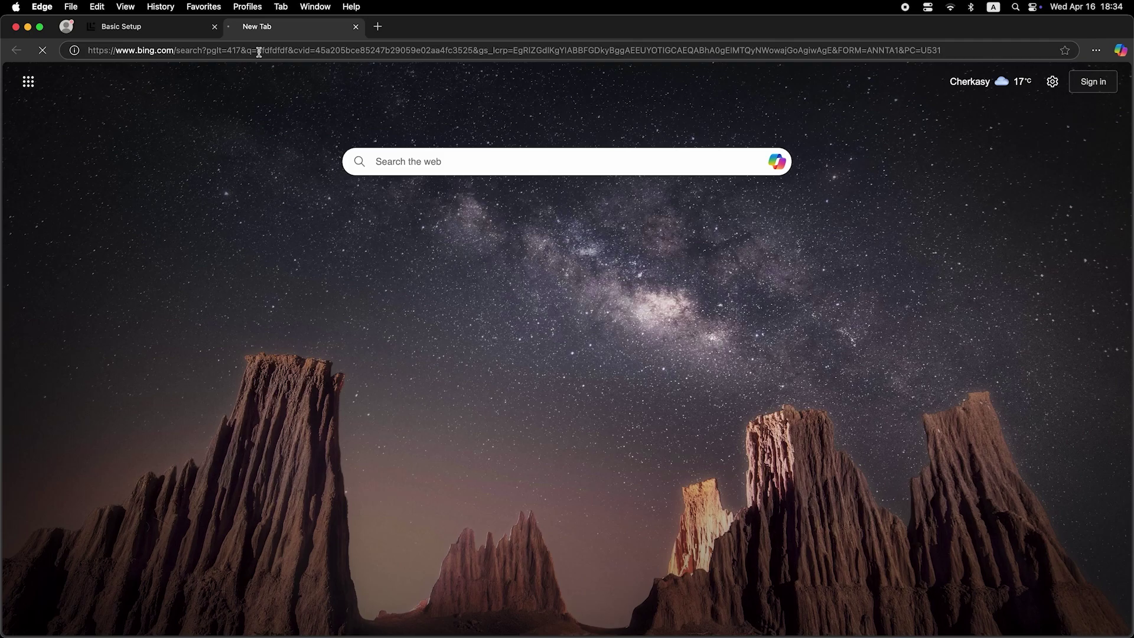